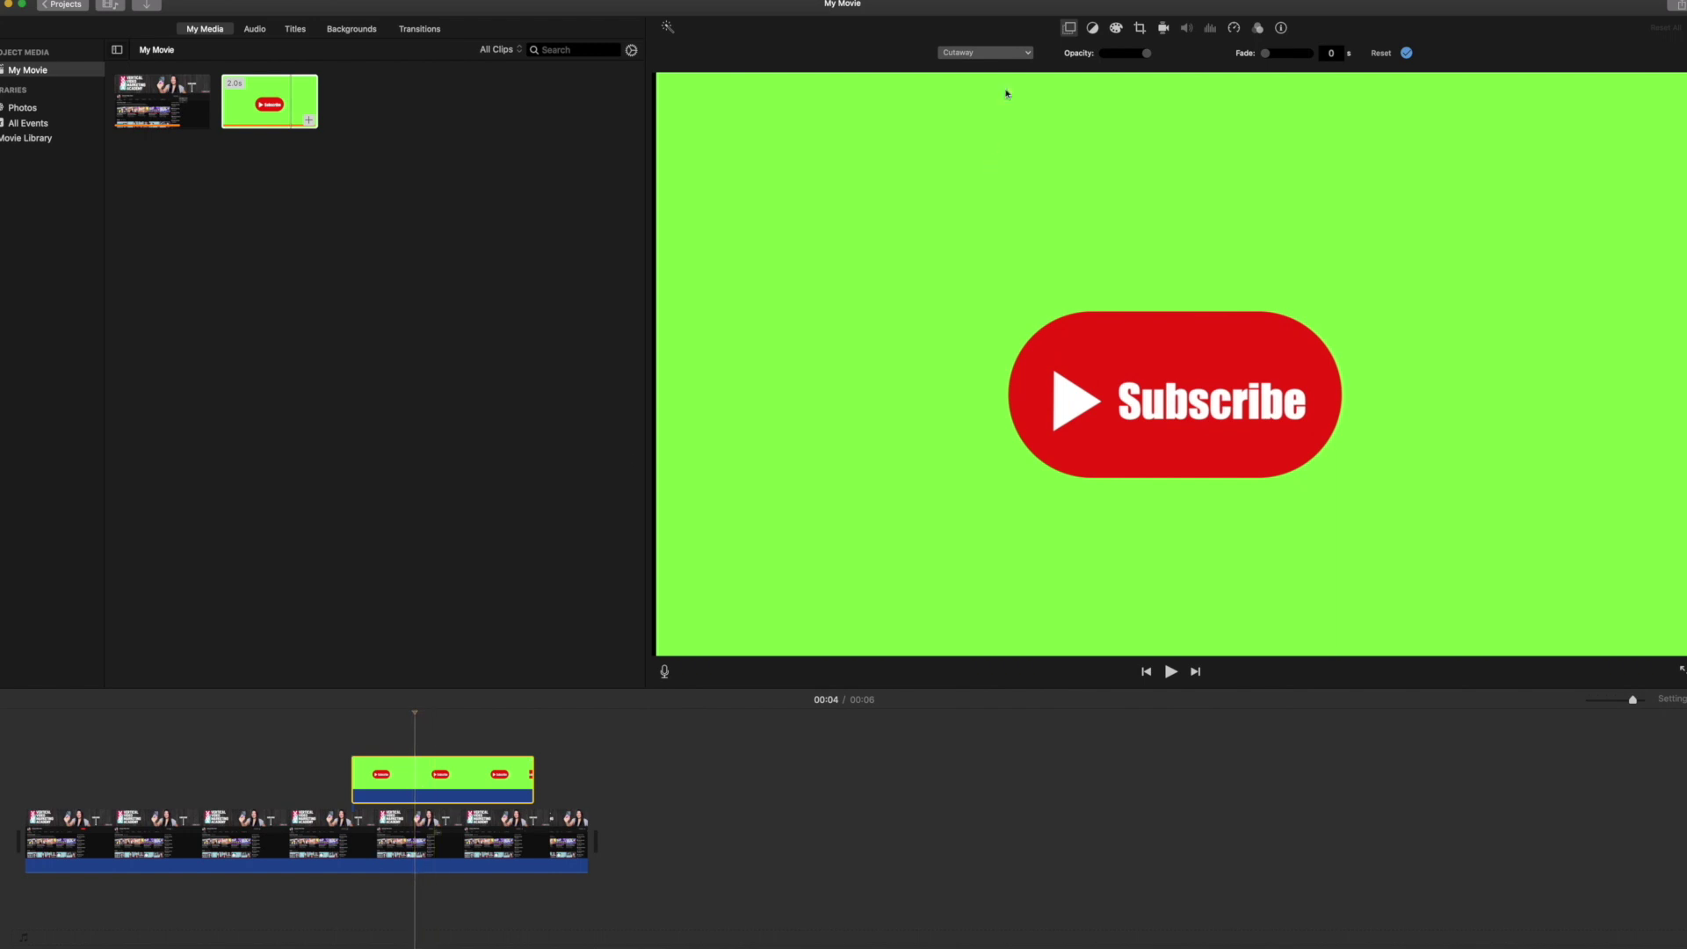
# Step: Set the Subscribe overlay to Green/Blue Screen so its green backdrop becomes transparent
pyautogui.click(1000, 53)
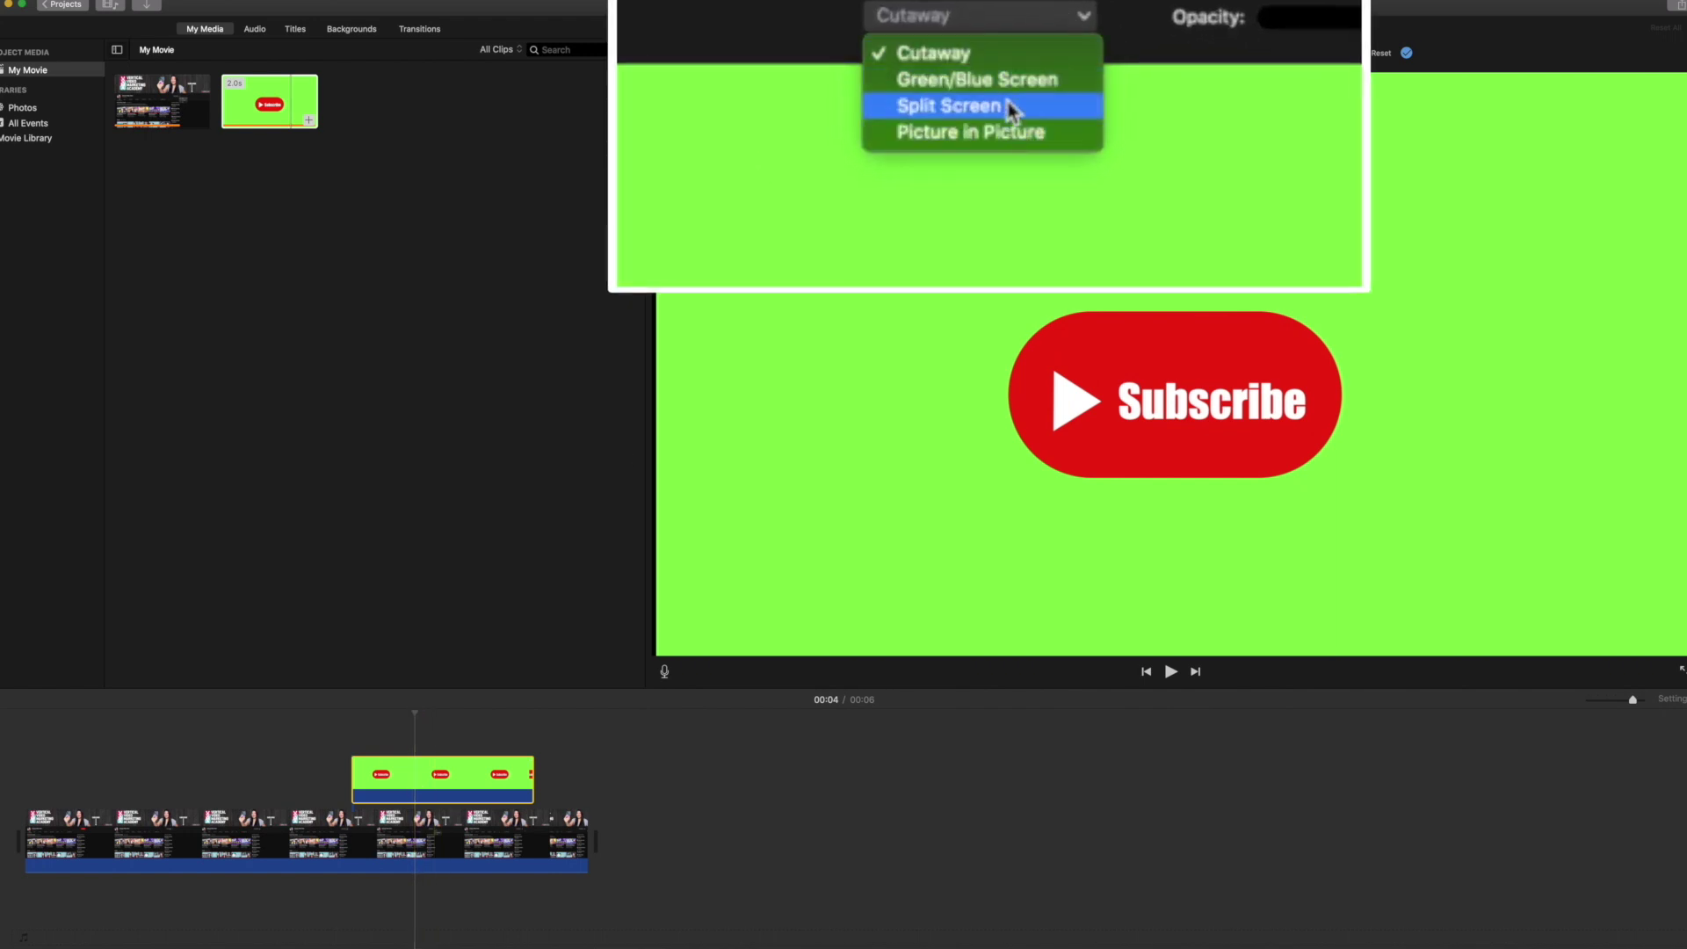
pyautogui.click(1005, 80)
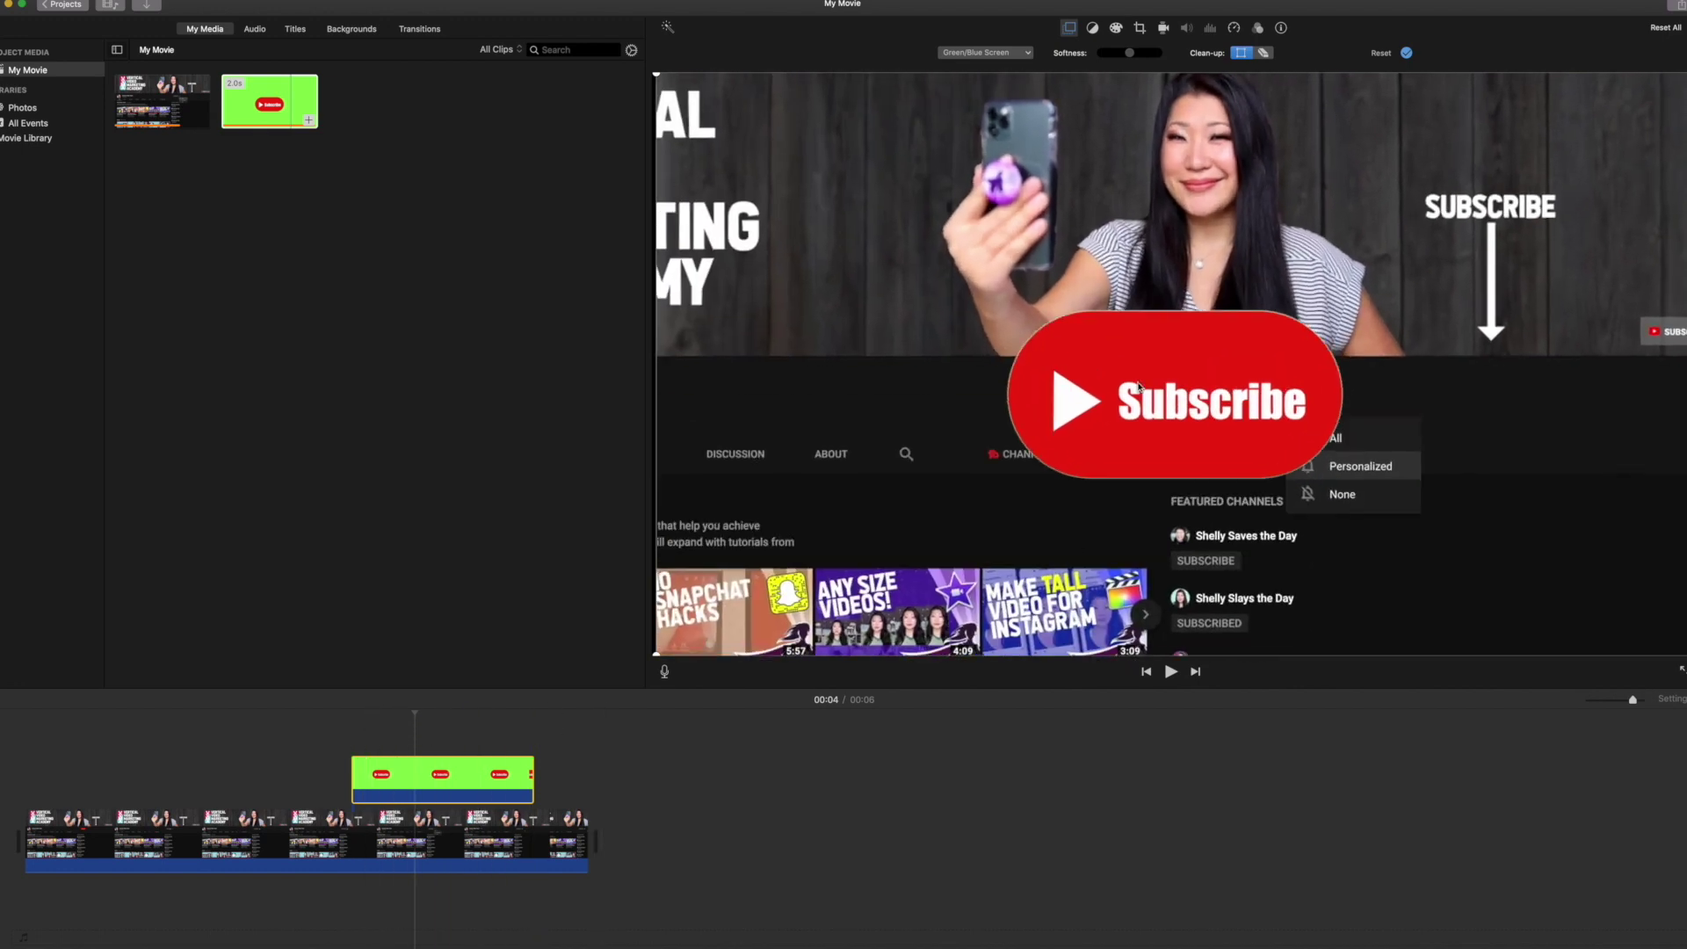
pyautogui.click(1298, 388)
pyautogui.click(1025, 54)
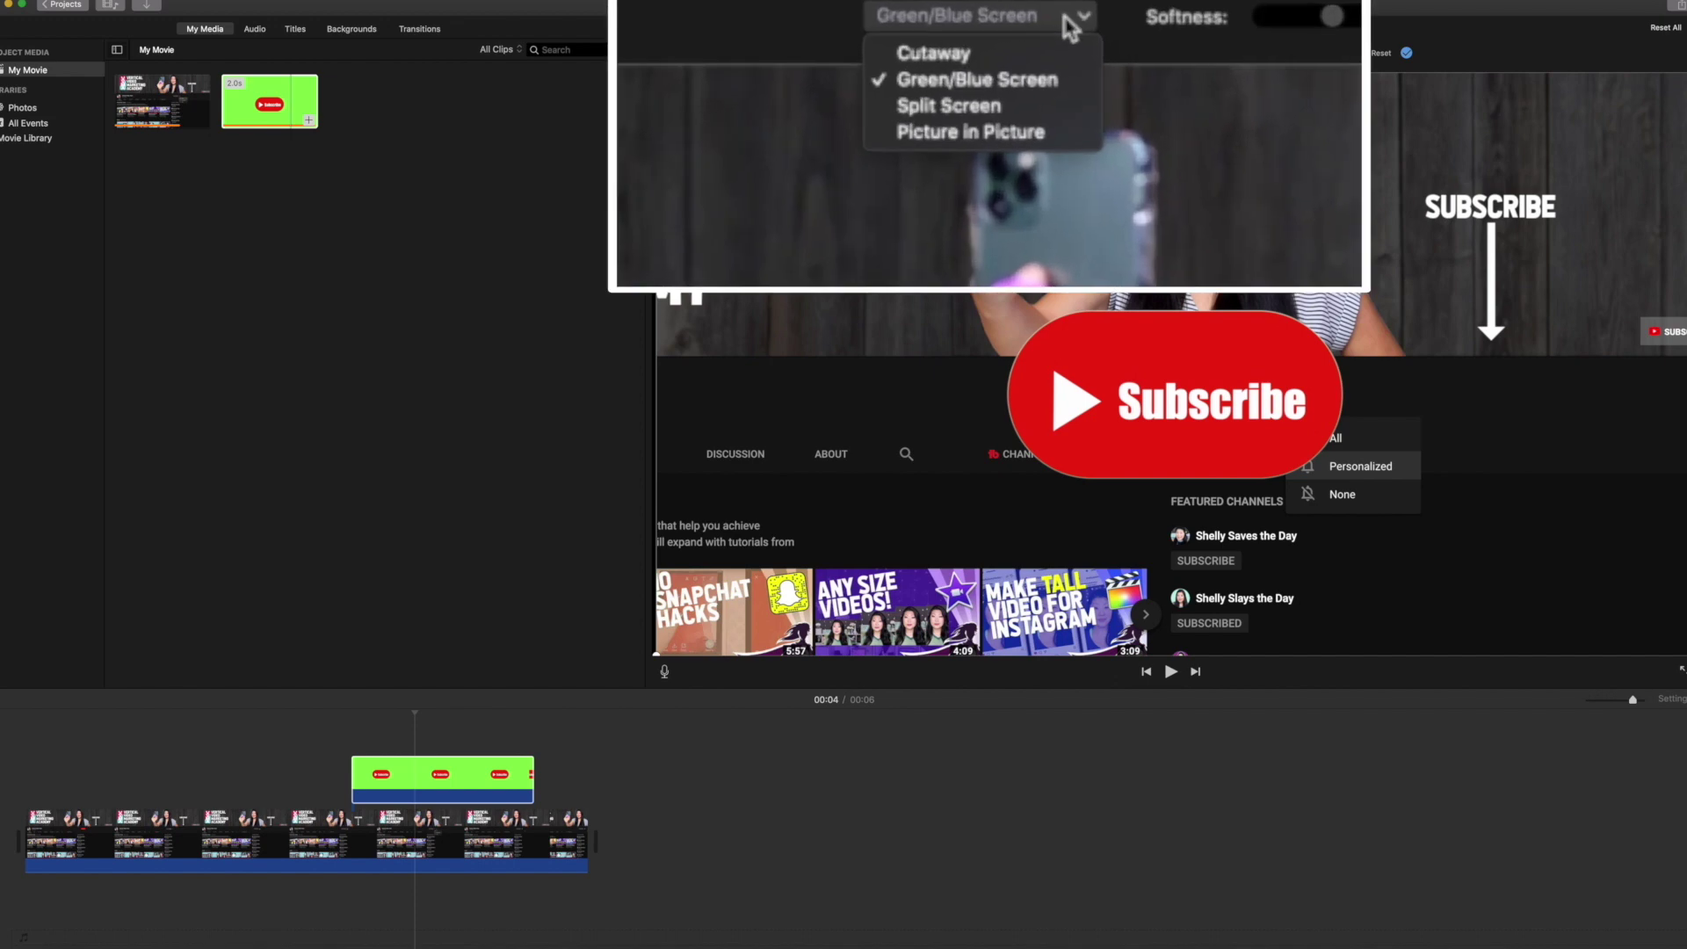
# Step: Make the Subscribe clip a Picture in Picture box, enlarged and moved to the lower right
pyautogui.click(1051, 134)
pyautogui.moveTo(1472, 213); pyautogui.dragTo(1536, 451)
pyautogui.moveTo(1377, 534); pyautogui.dragTo(1311, 558)
pyautogui.moveTo(1473, 481); pyautogui.dragTo(1498, 478)
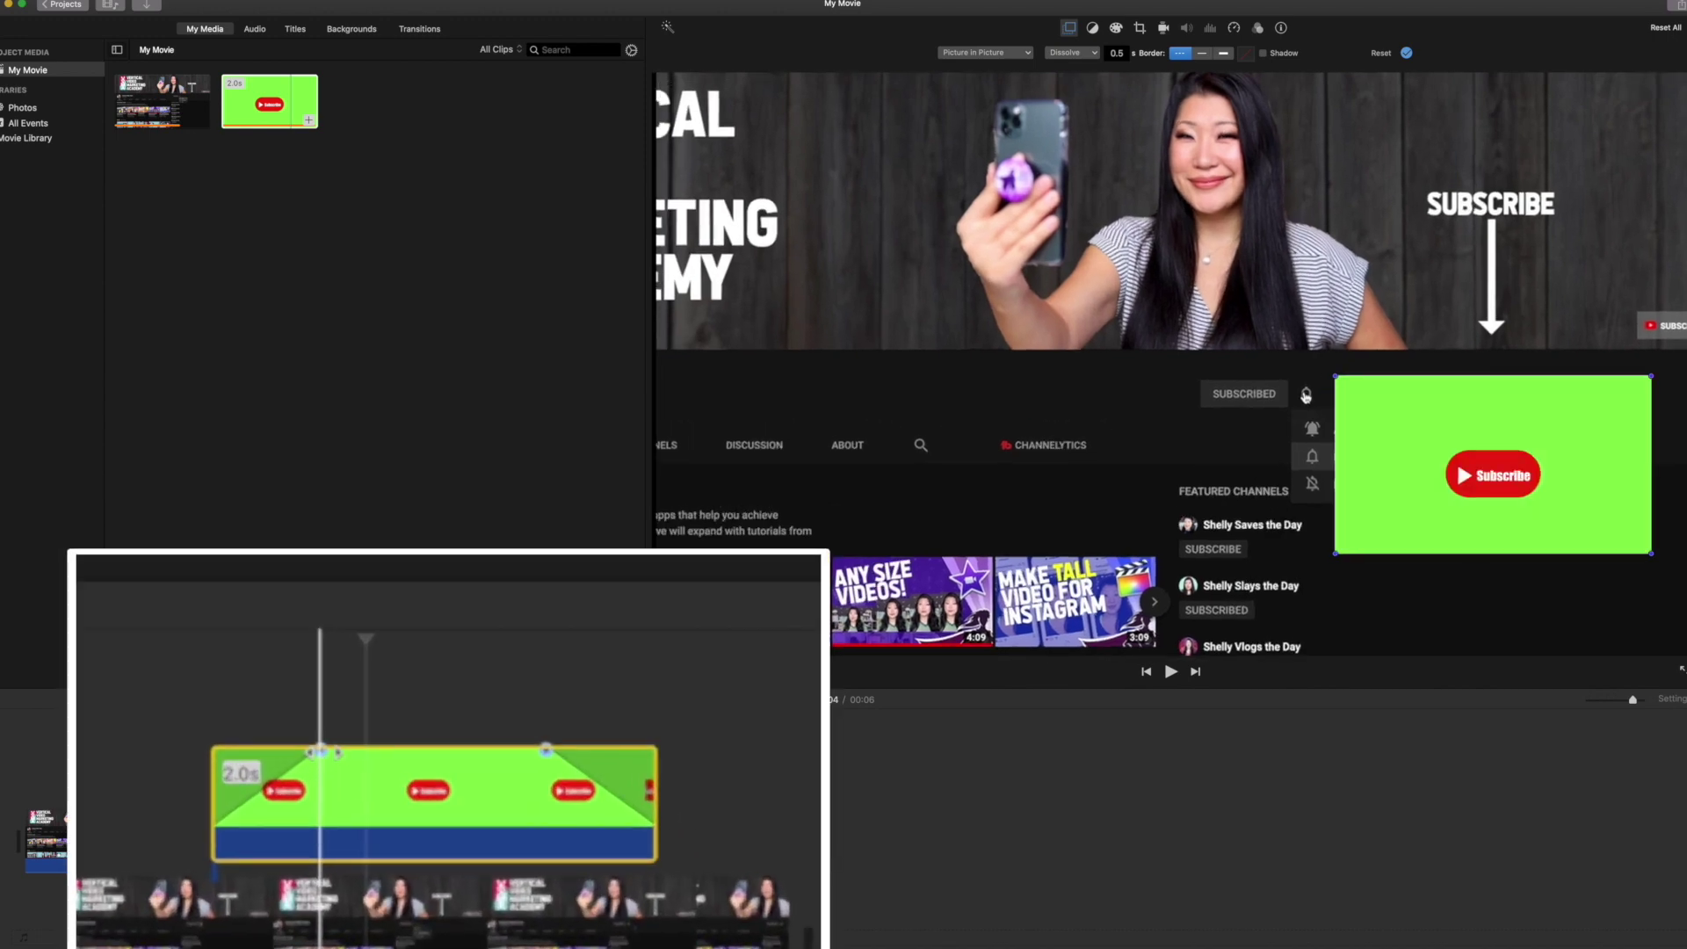
# Step: Set the overlay's dissolve to 0 seconds and preview the result
pyautogui.moveTo(321, 752); pyautogui.dragTo(185, 747)
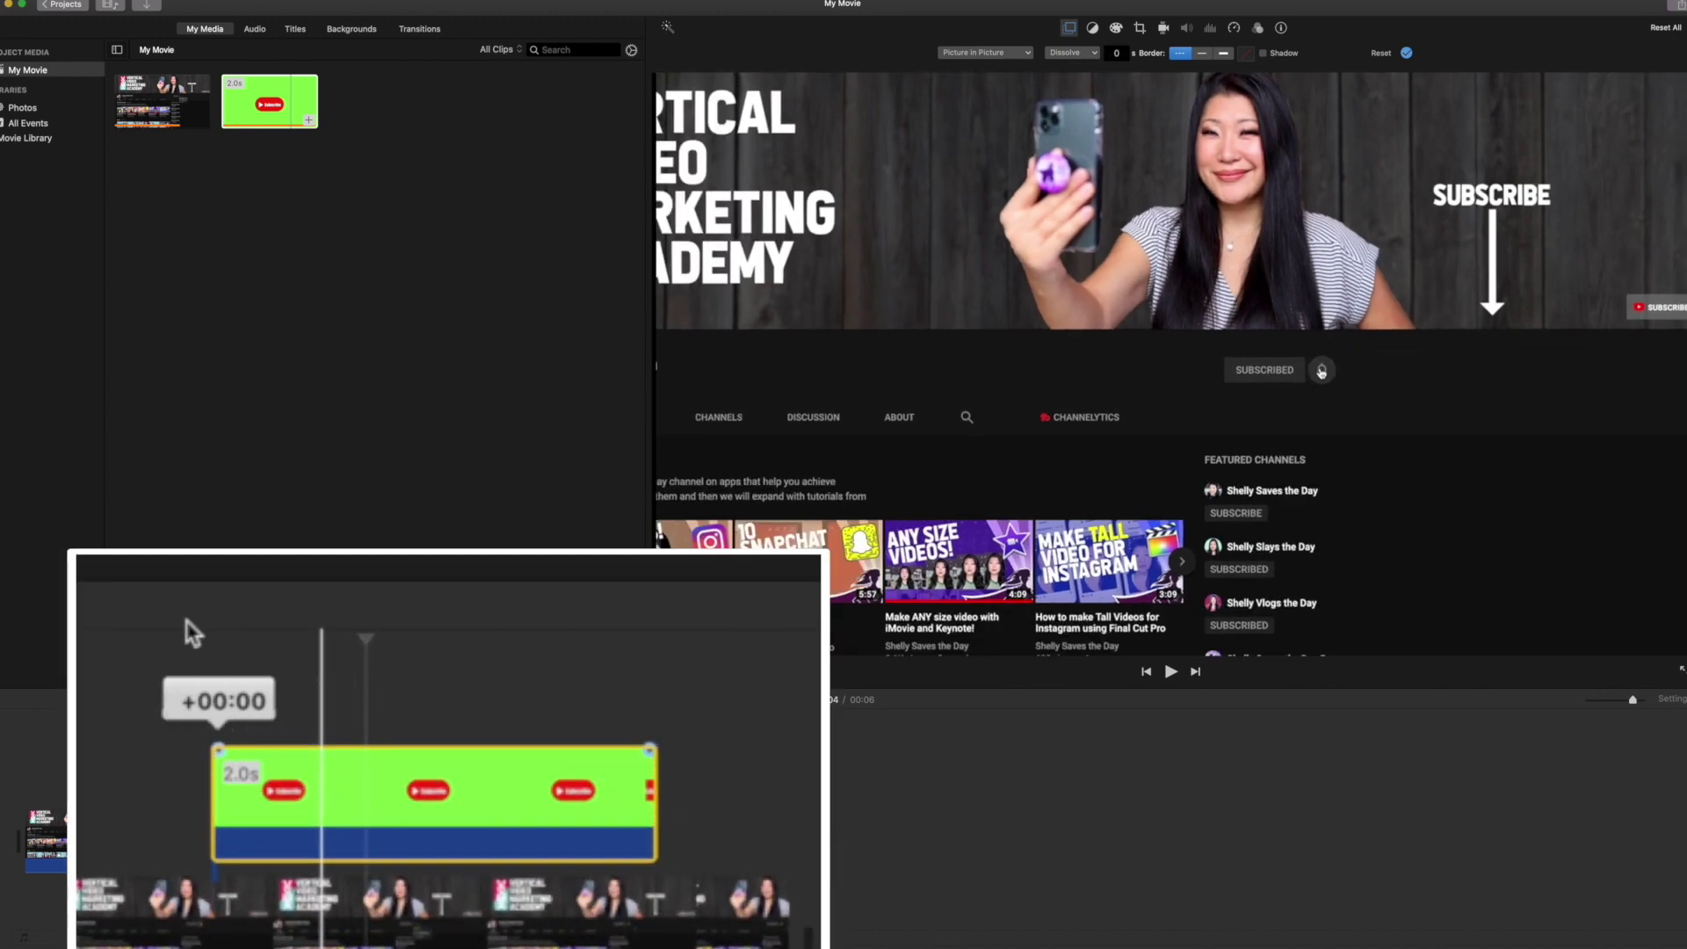
pyautogui.click(356, 717)
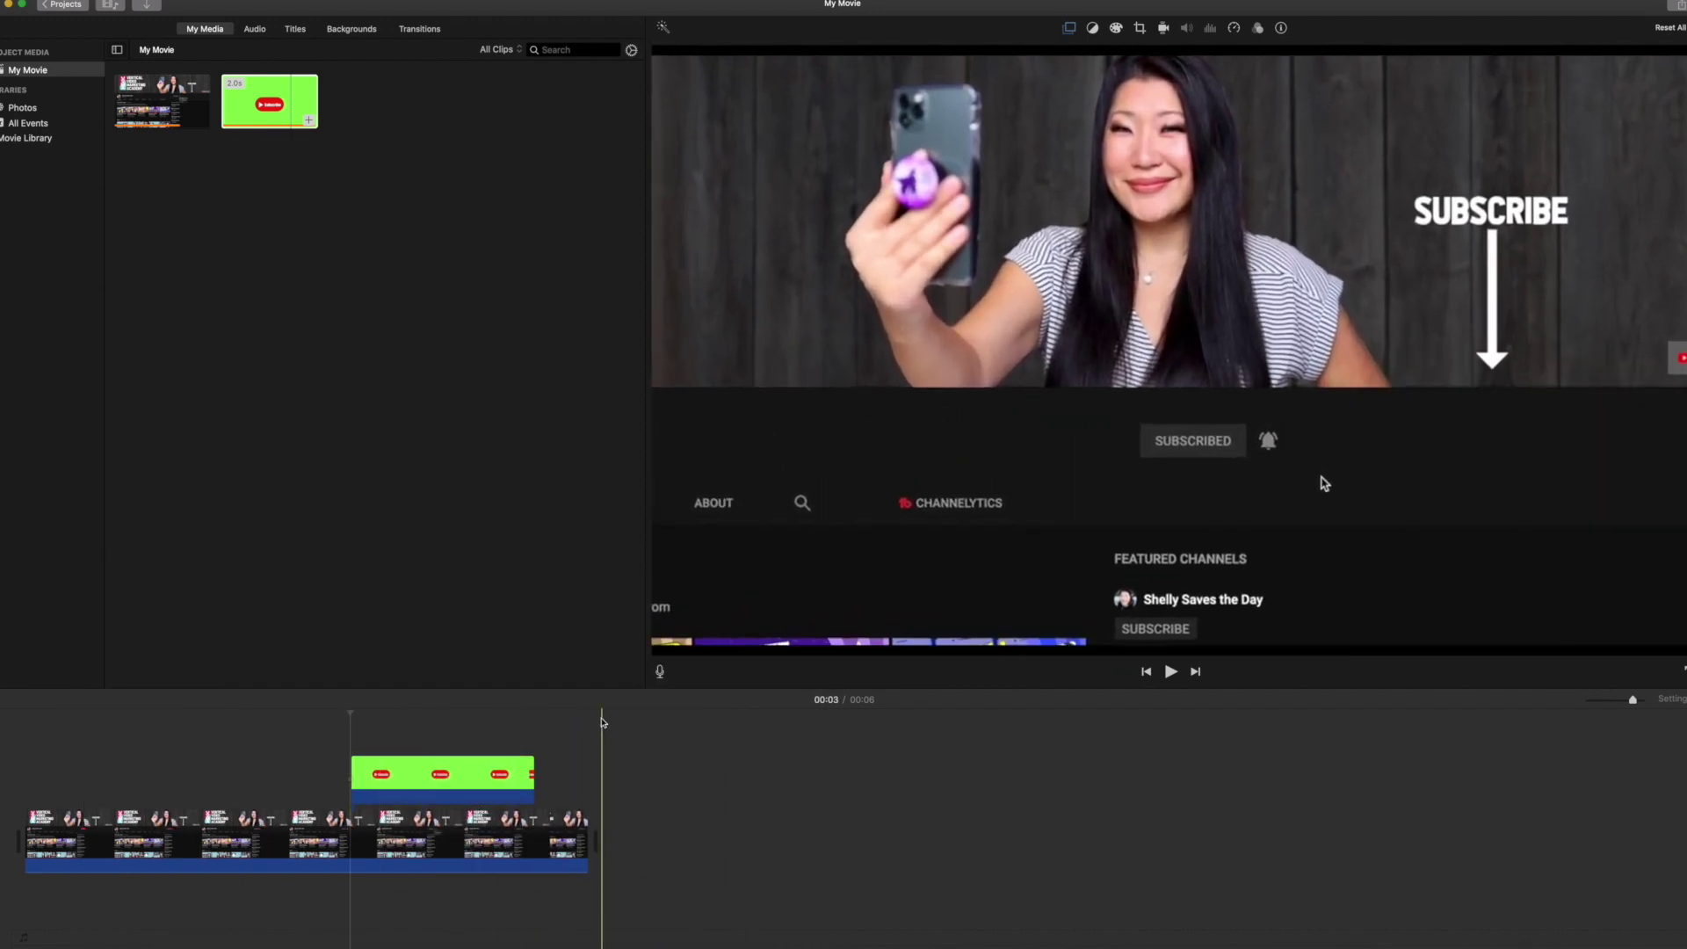
pyautogui.click(461, 778)
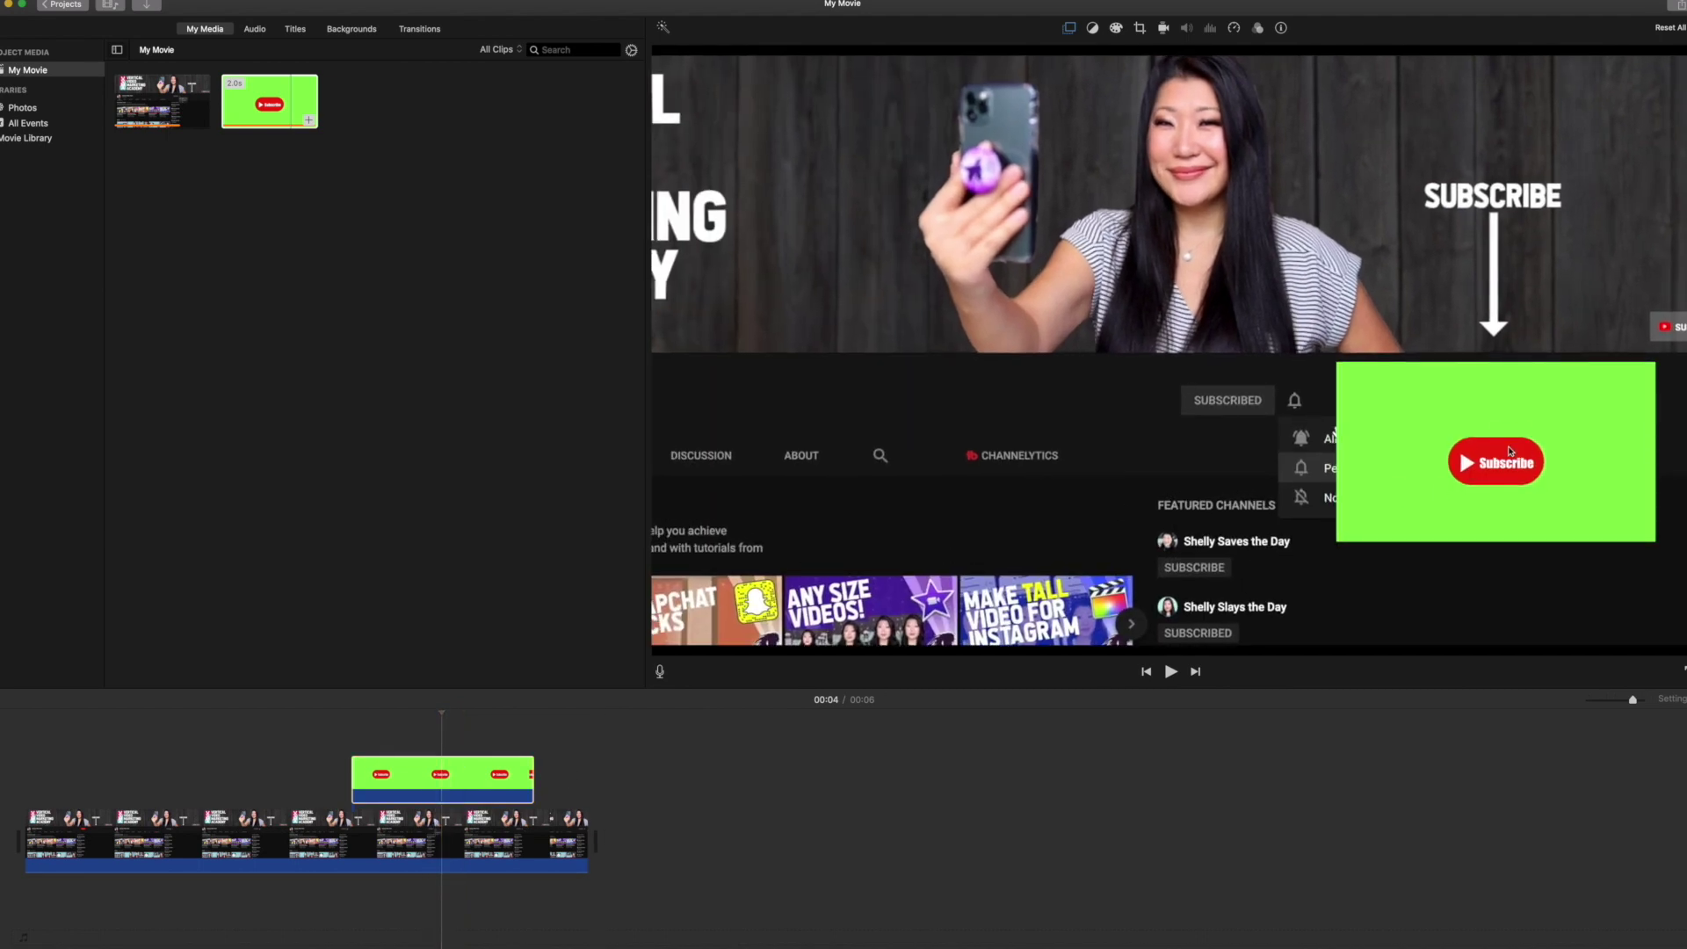
# Step: Enlarge the Subscribe picture-in-picture box slightly until it reaches the frame's right edge
pyautogui.click(1069, 29)
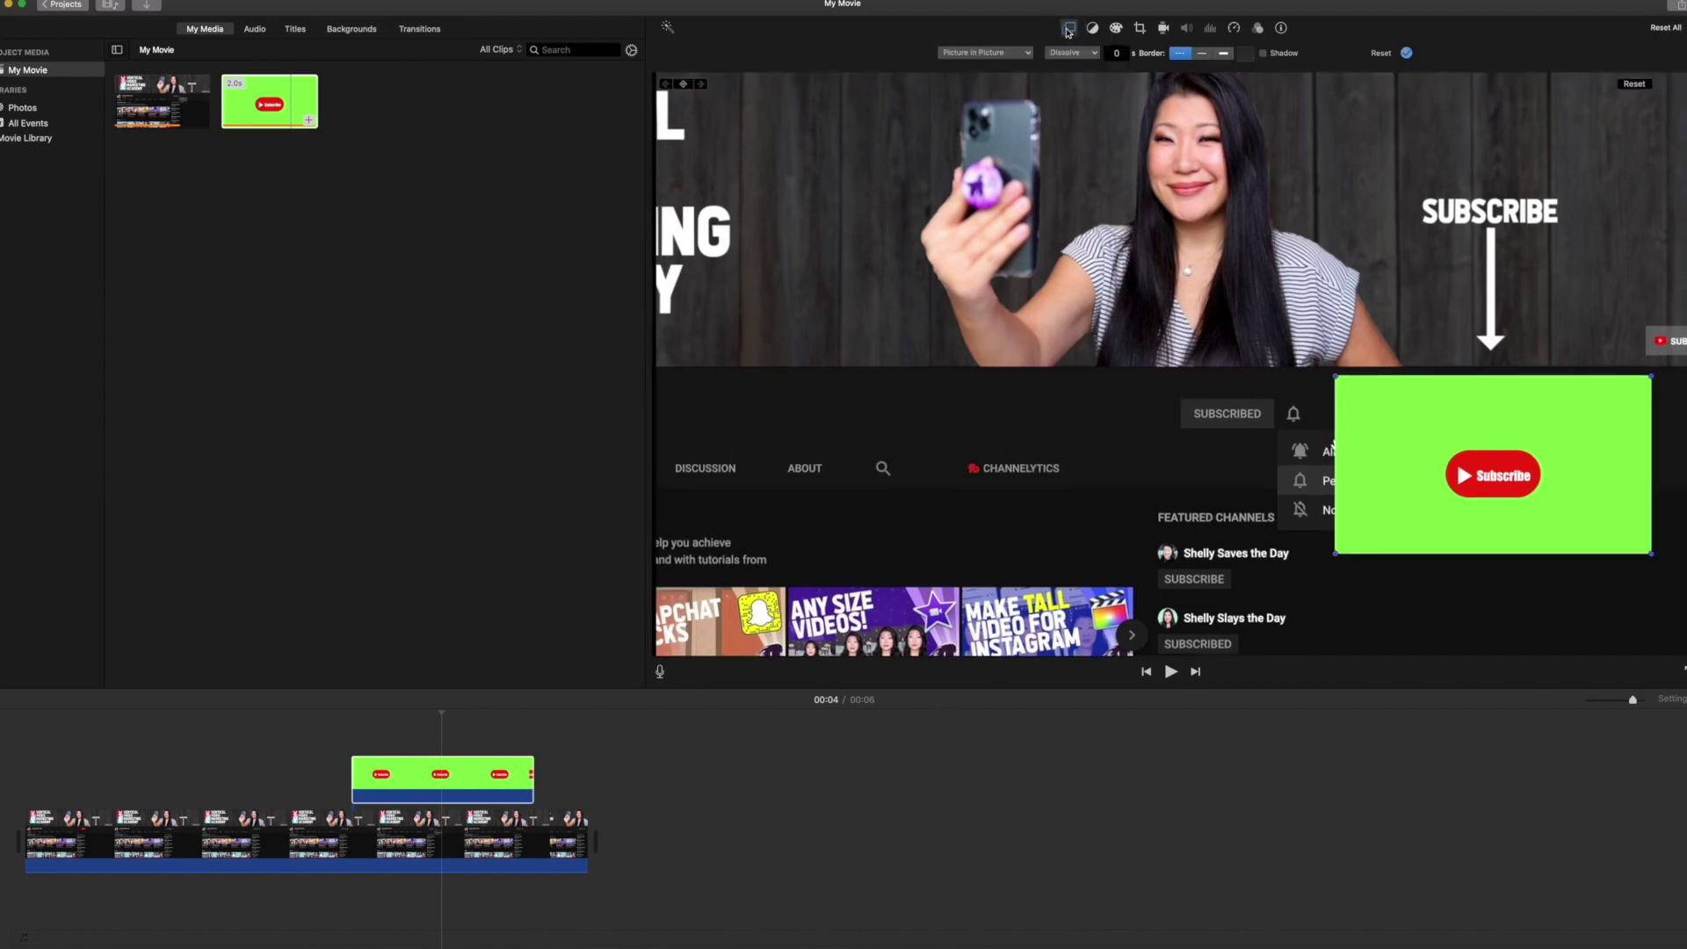
pyautogui.moveTo(1458, 498); pyautogui.dragTo(1458, 490)
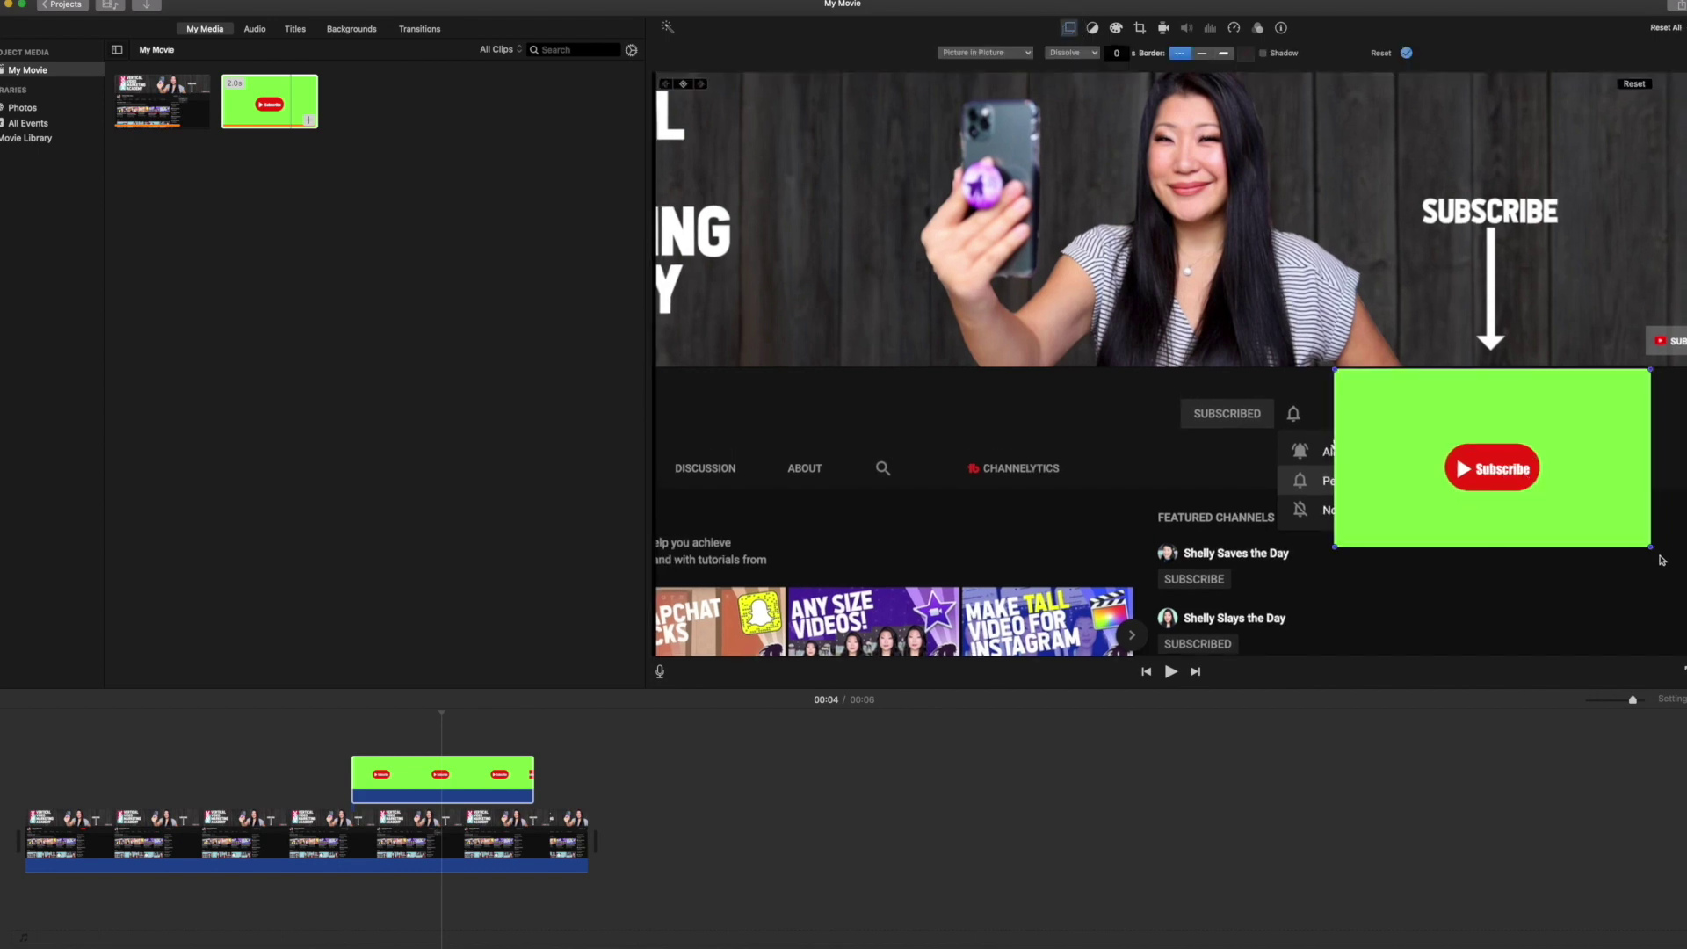
pyautogui.moveTo(1662, 559)
pyautogui.mouseDown()
pyautogui.moveTo(1650, 552)
pyautogui.moveTo(1665, 556)
pyautogui.mouseUp()
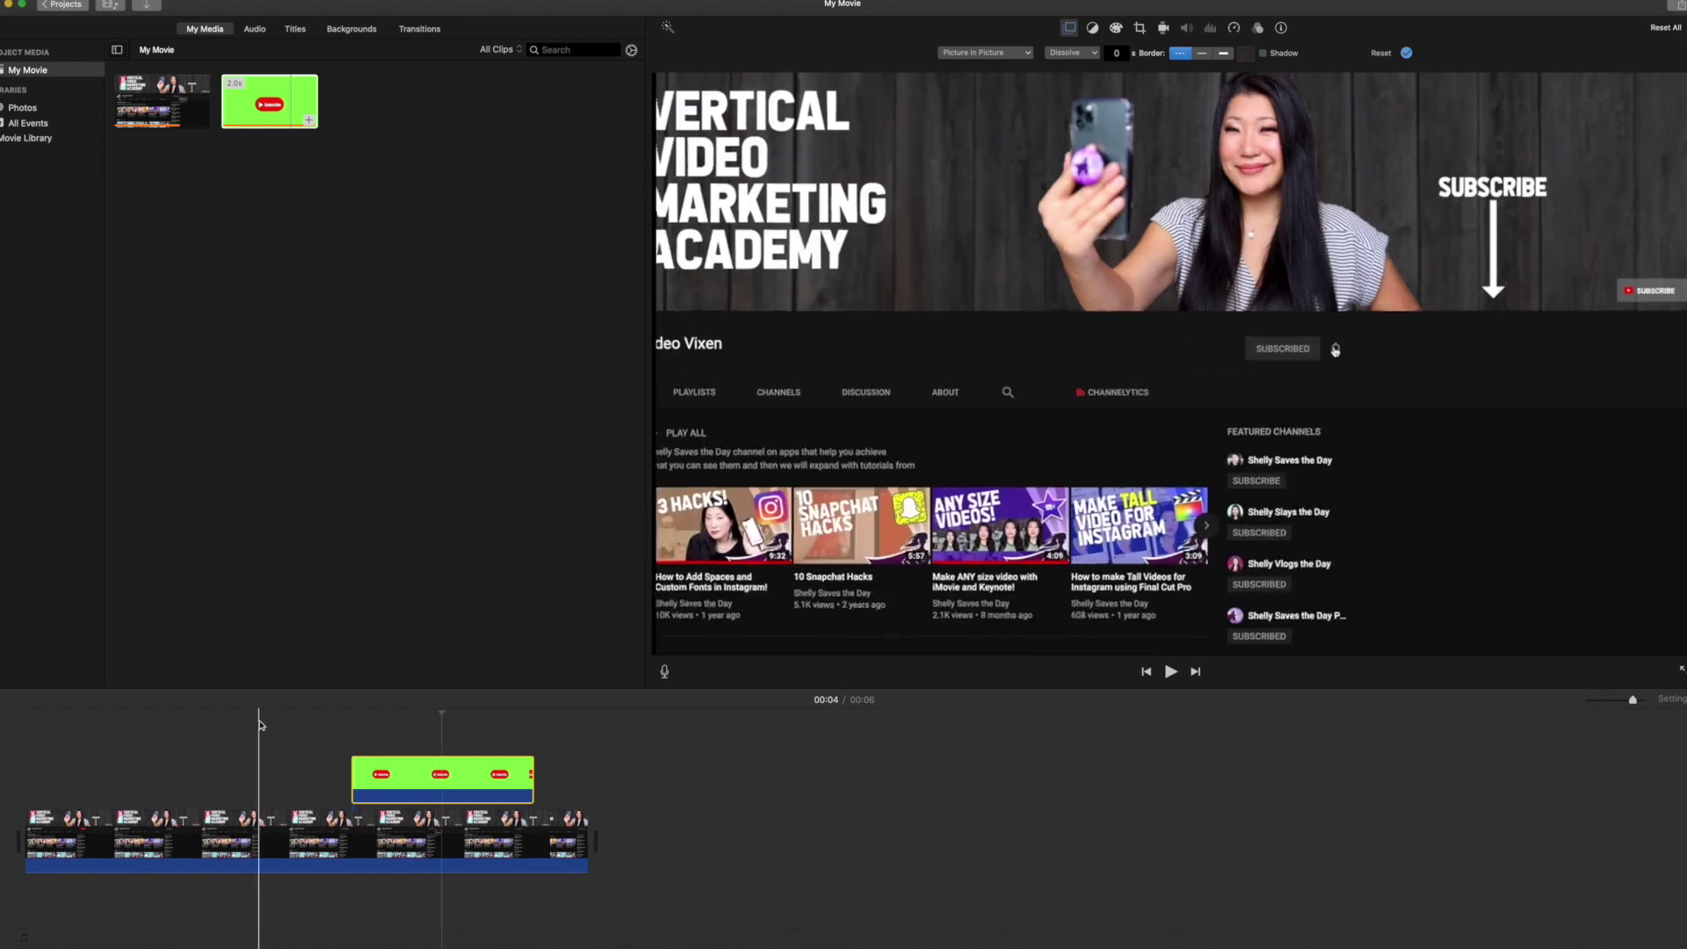
pyautogui.click(1678, 5)
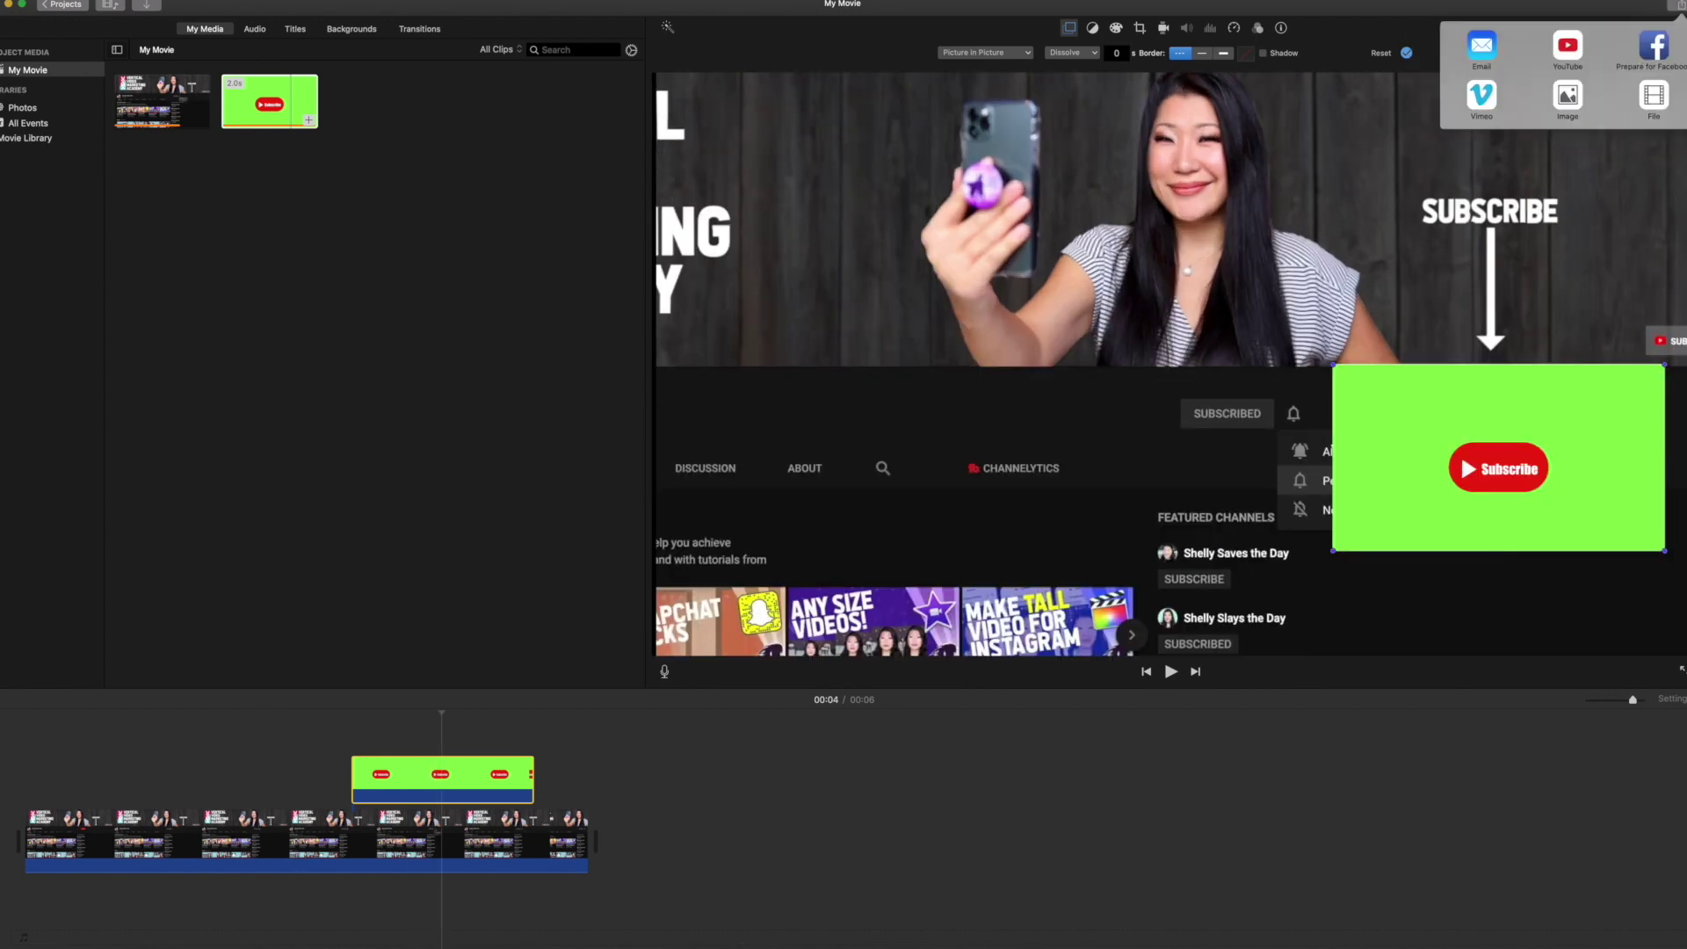
# Step: Export the project to Documents as My Movie.mp4 at 4K resolution and High quality
pyautogui.click(1669, 92)
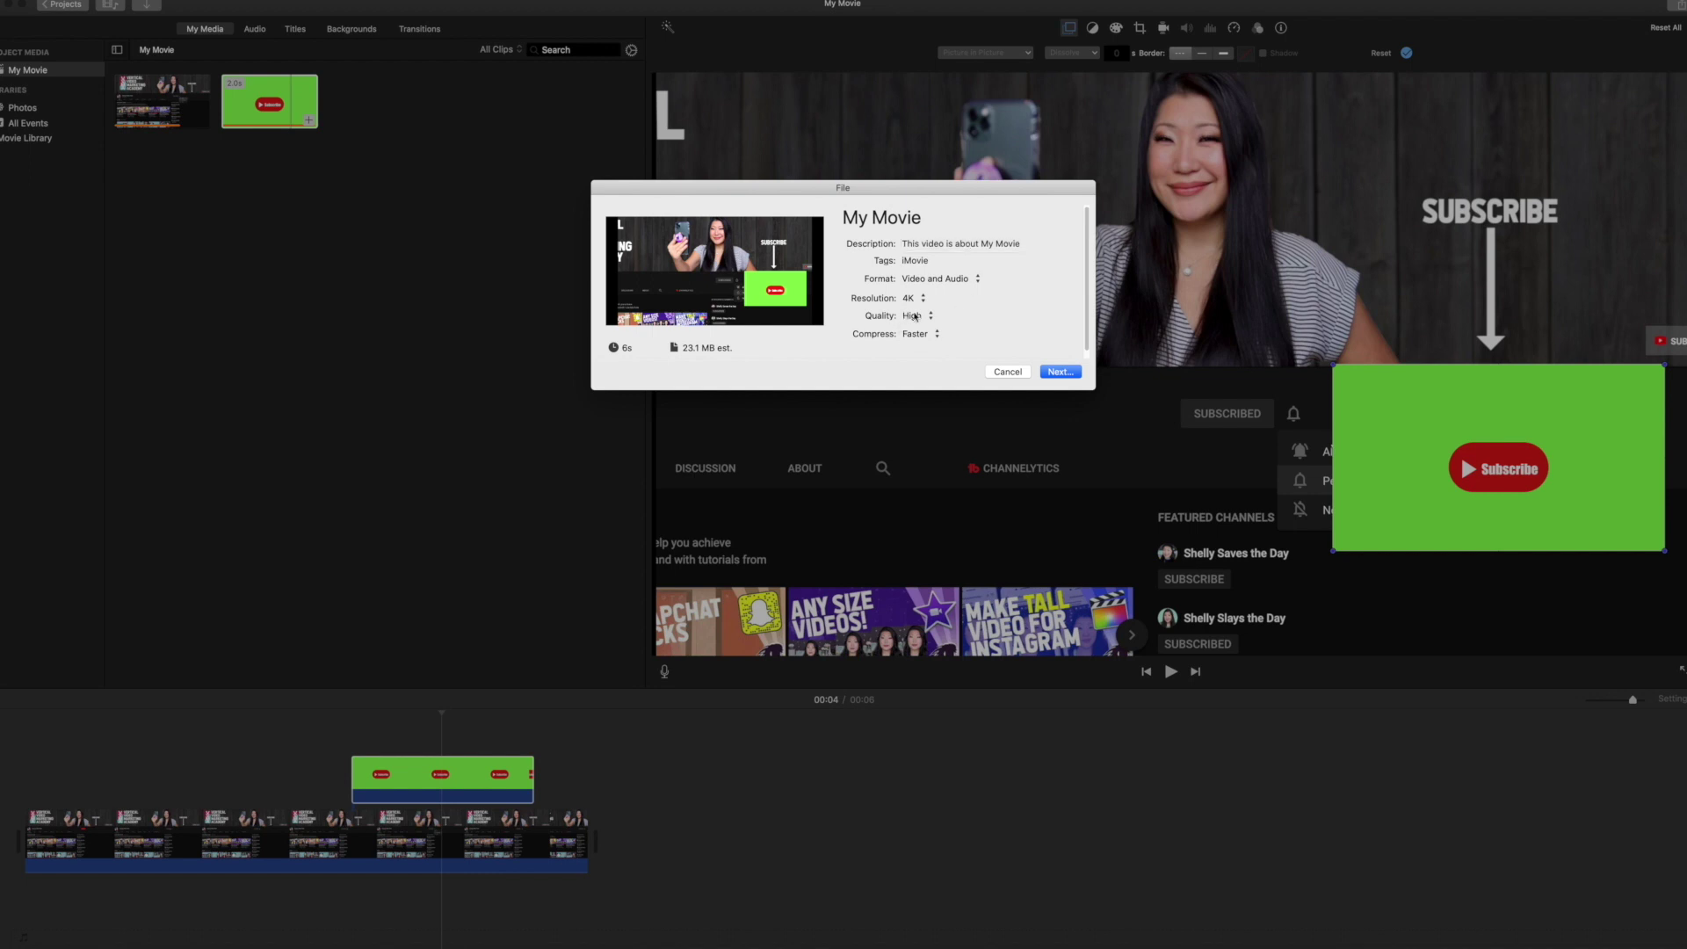
pyautogui.click(915, 316)
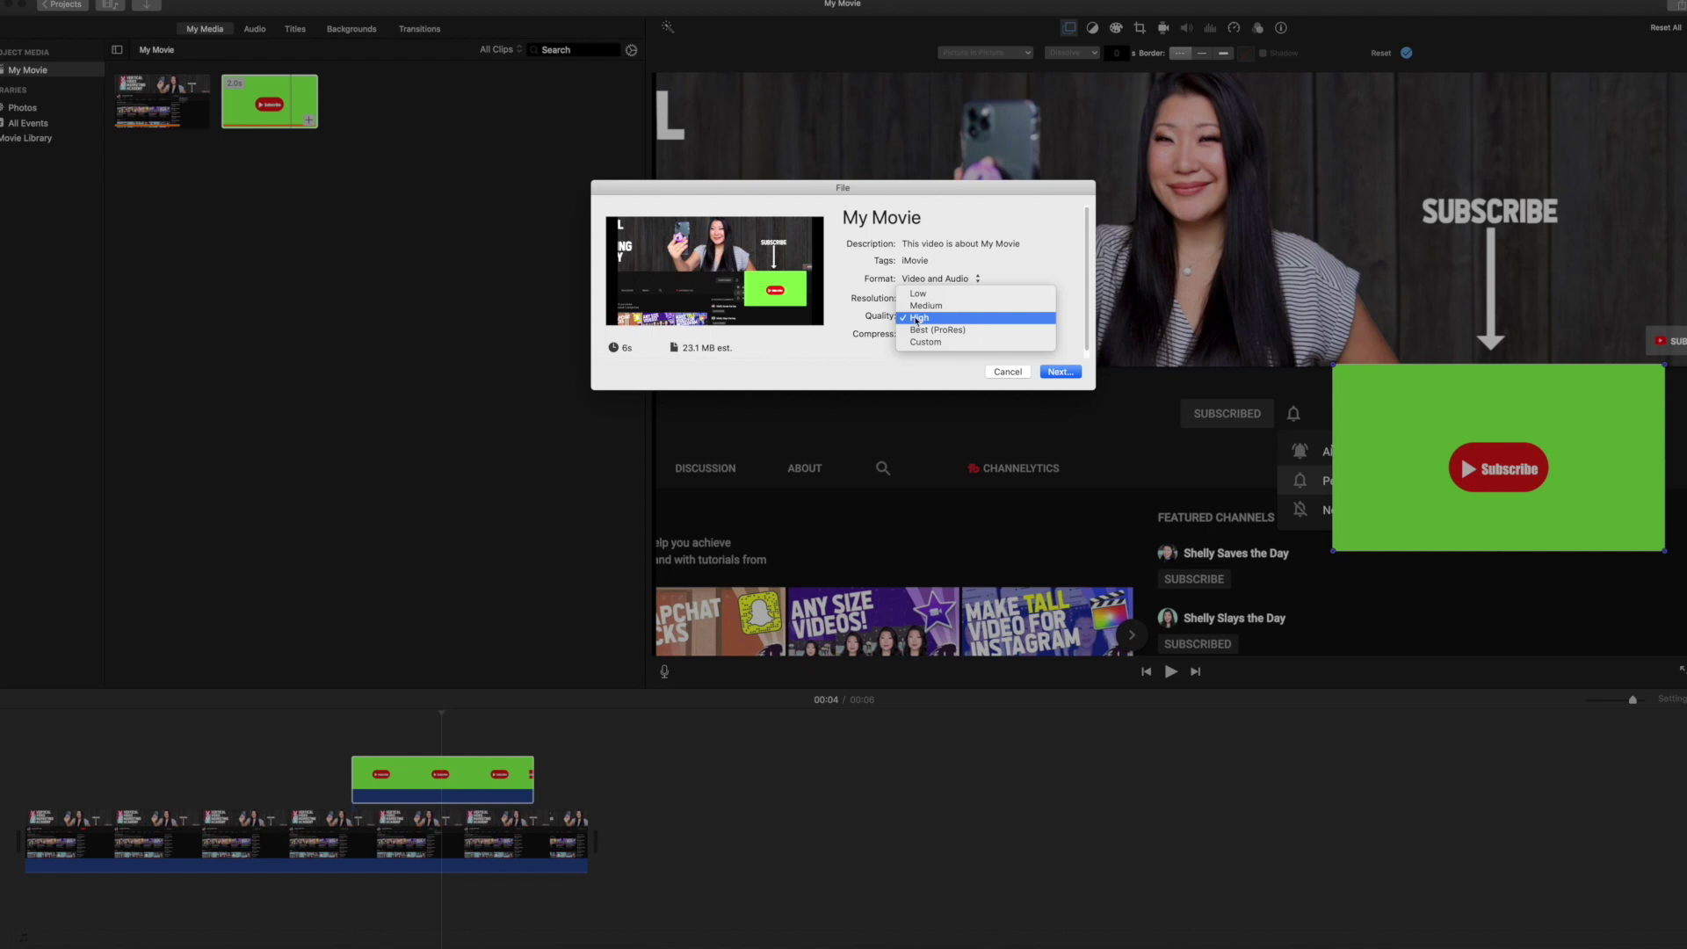
pyautogui.click(917, 318)
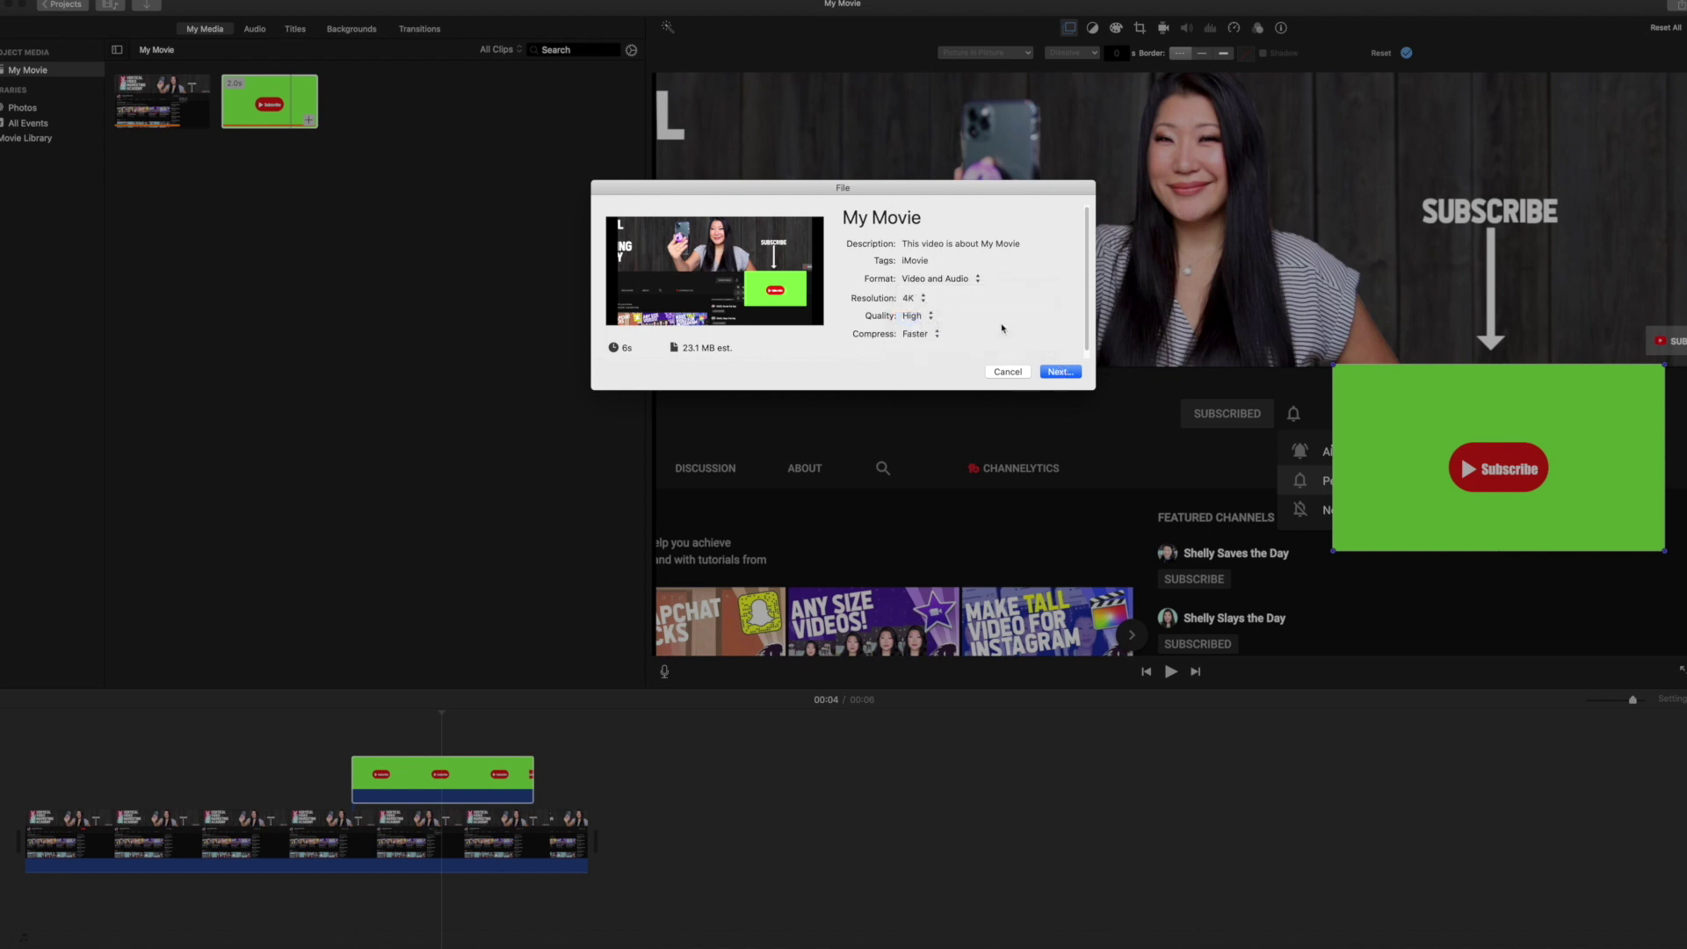
pyautogui.click(1057, 372)
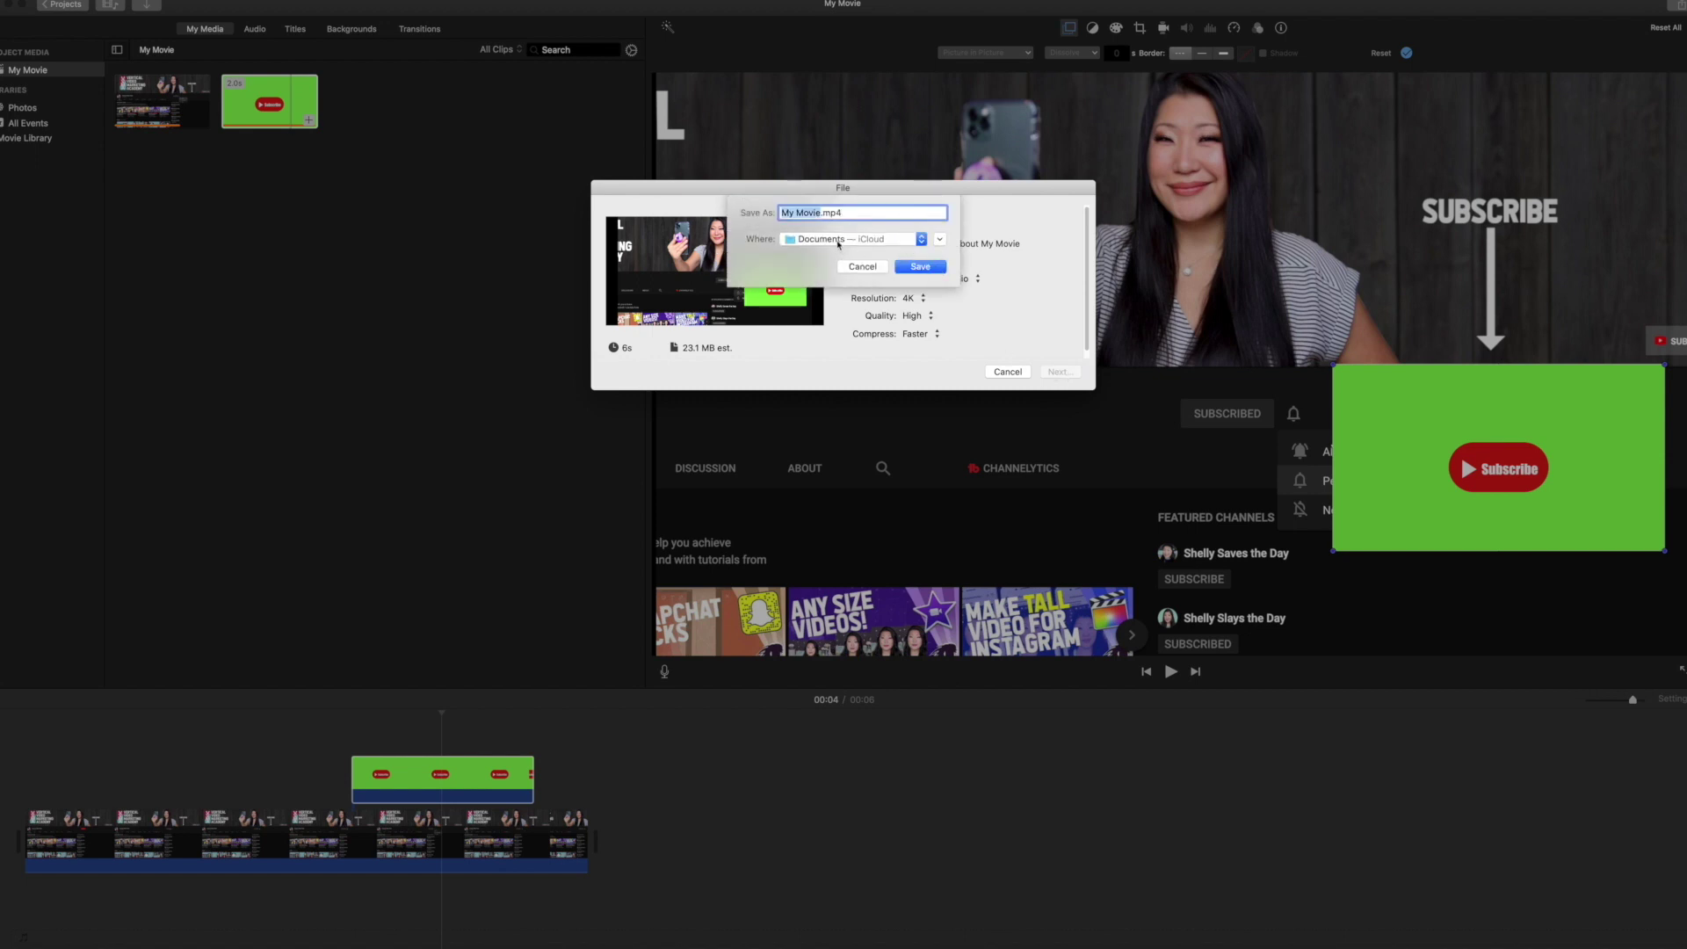
pyautogui.click(920, 266)
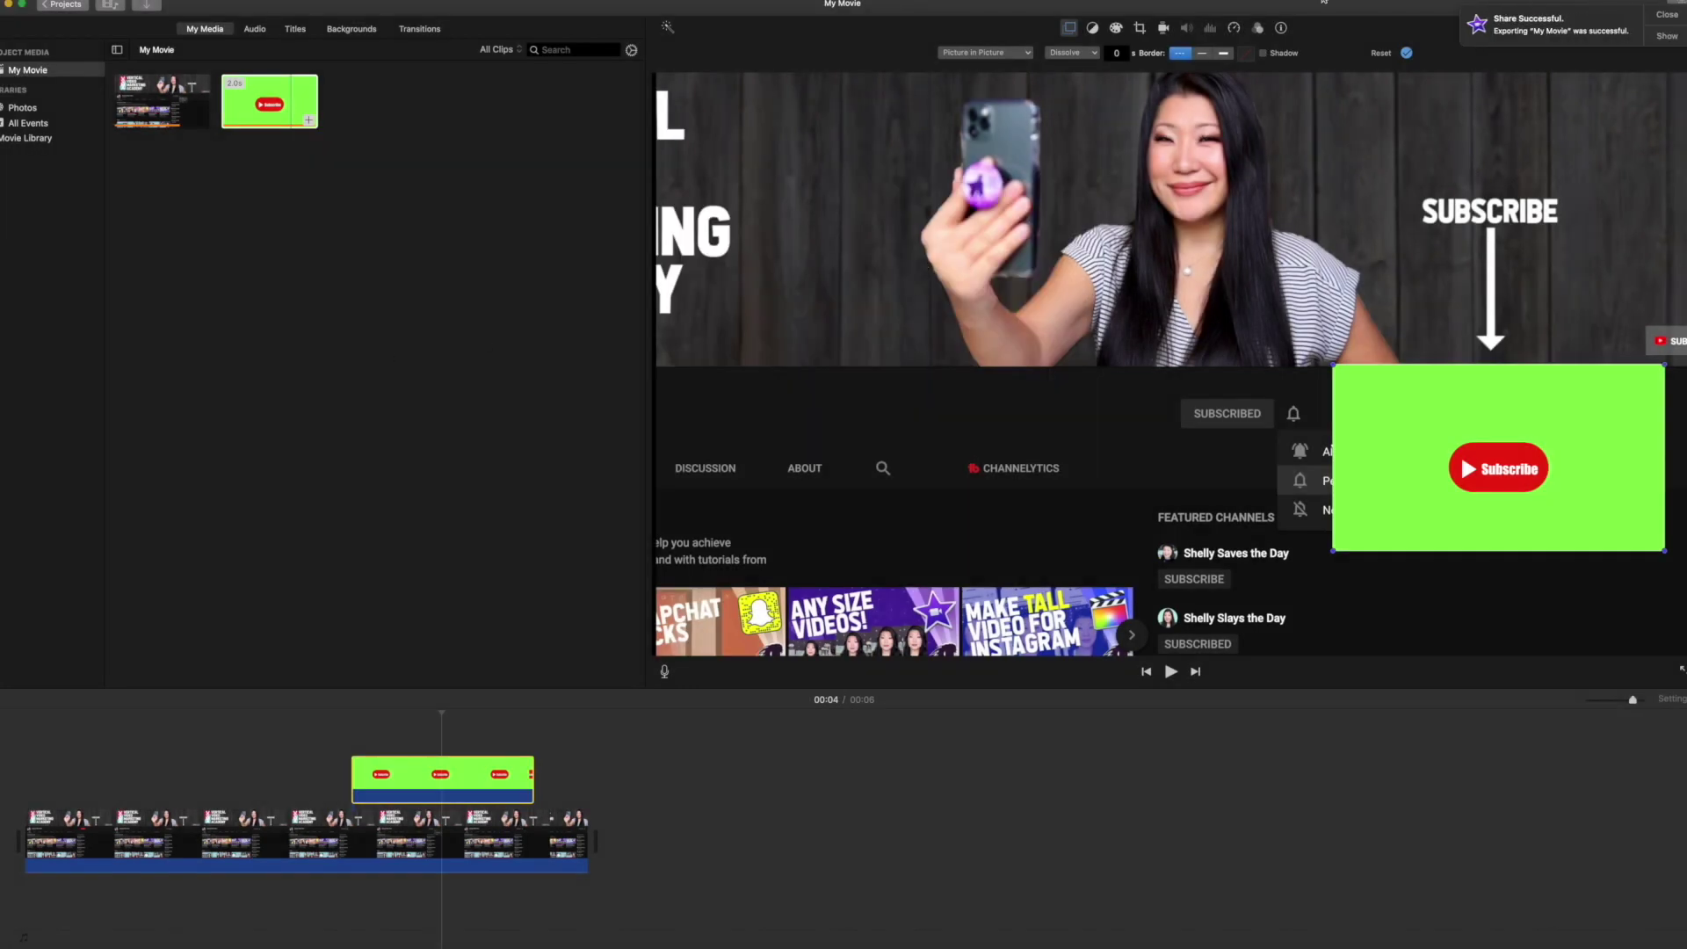
pyautogui.click(1573, 29)
# Step: Import My Movie.mp4 from Finder and place it on a track above the main clip
pyautogui.moveTo(1300, 270); pyautogui.dragTo(519, 282)
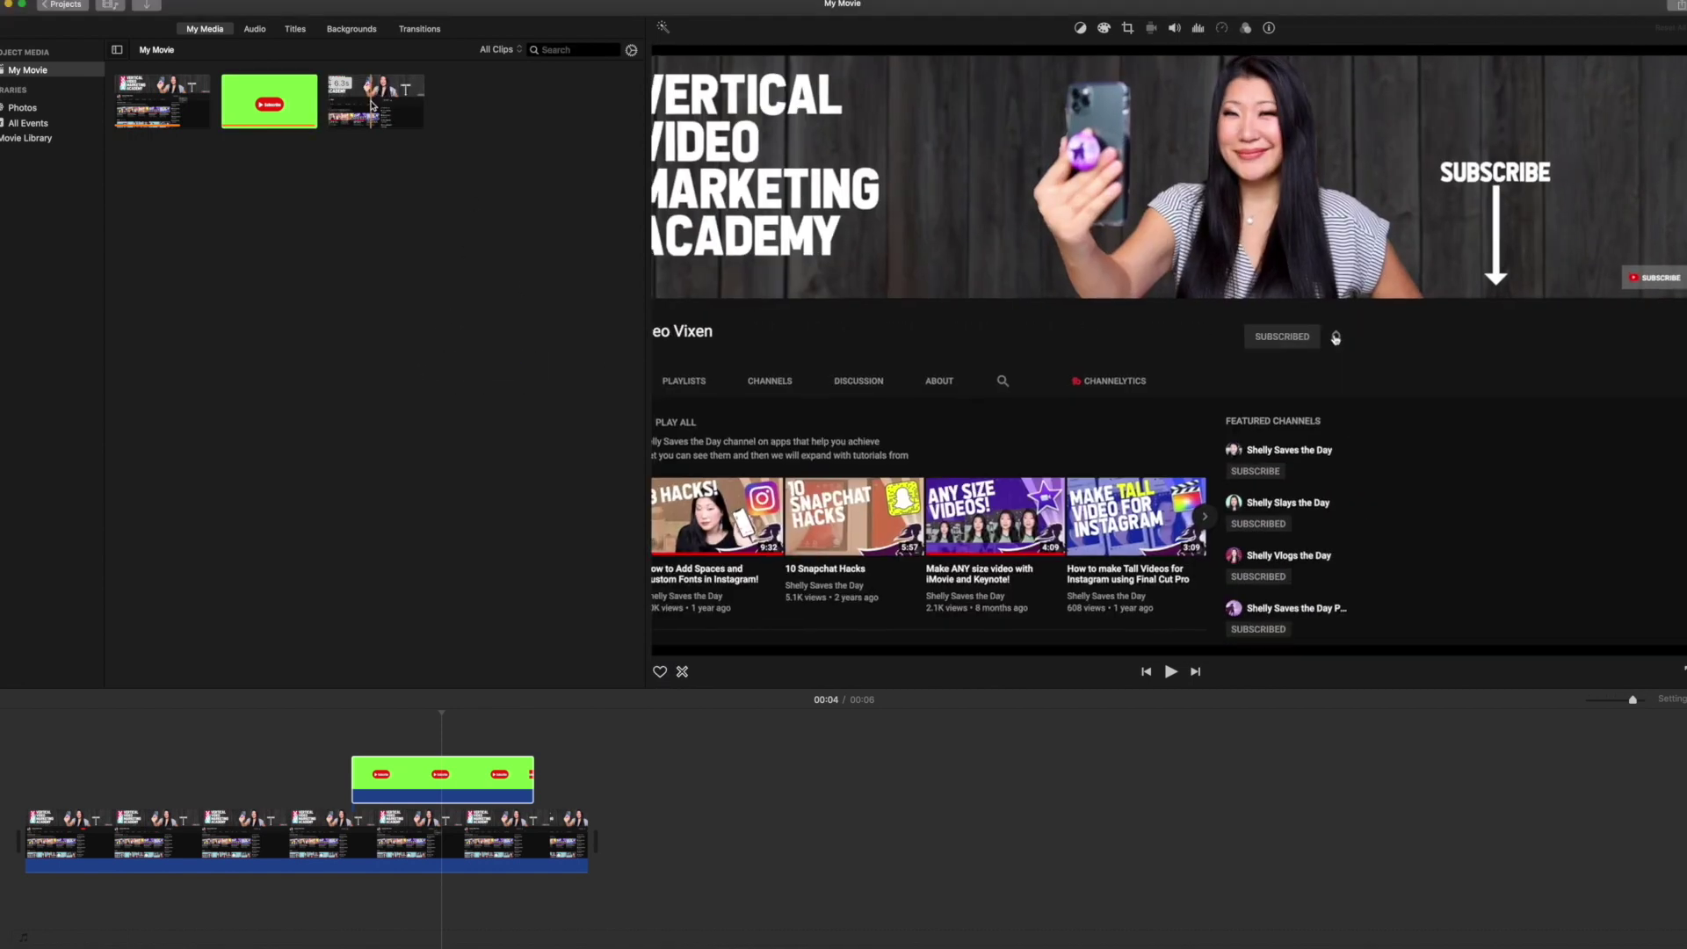
pyautogui.click(400, 103)
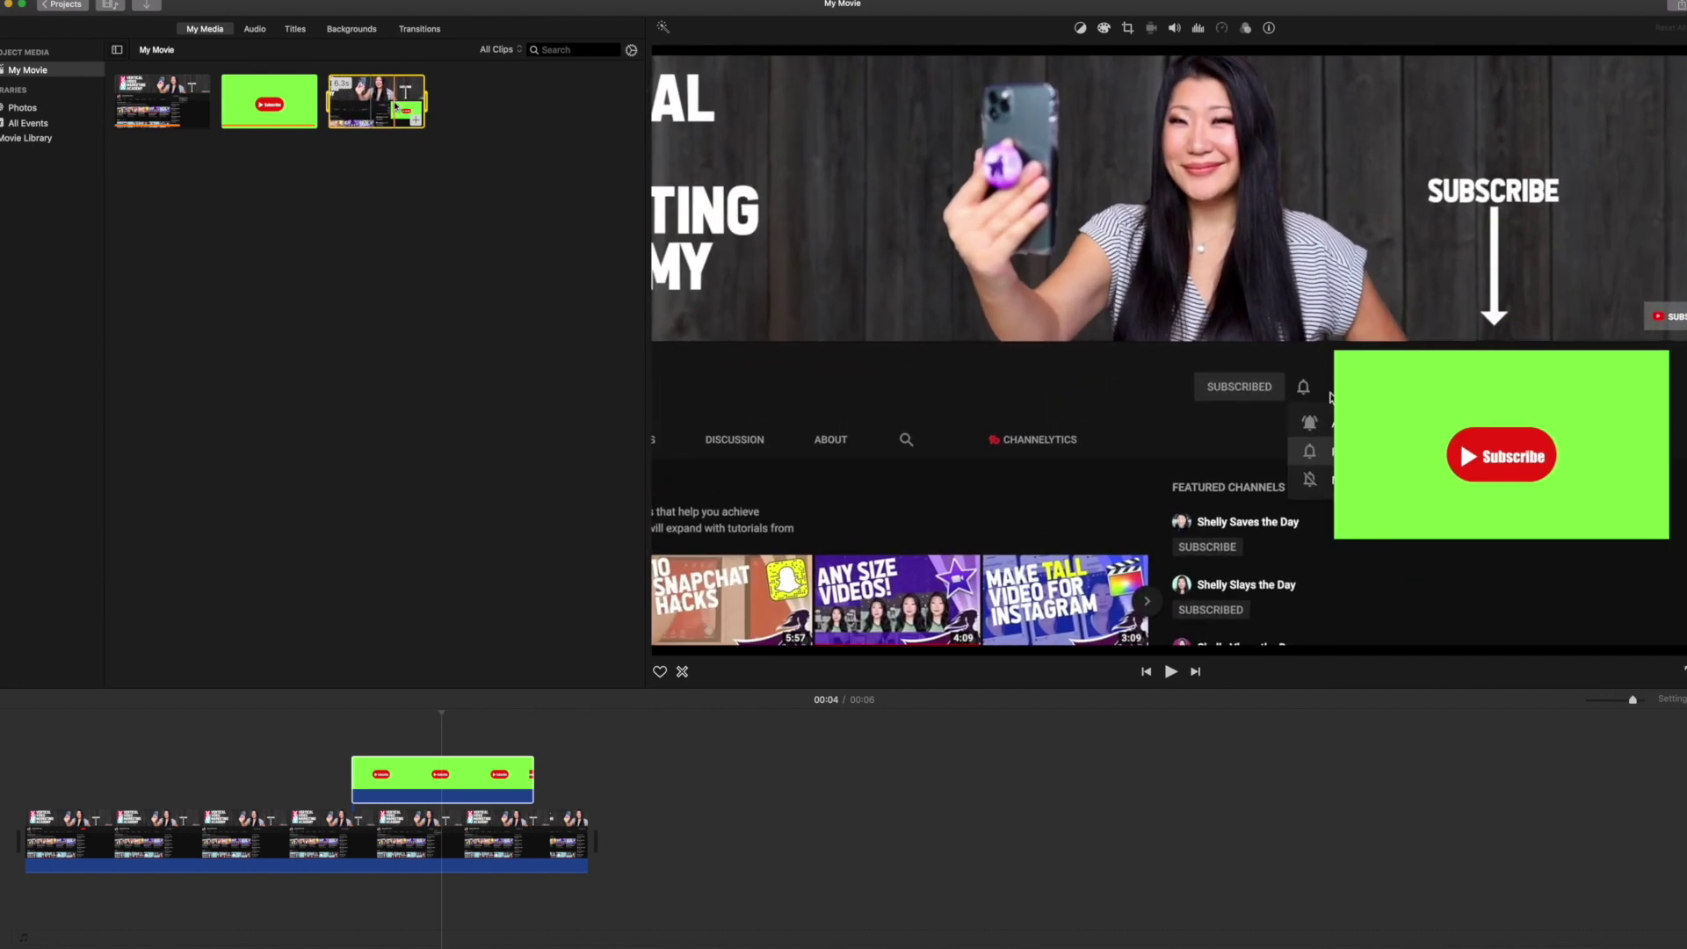
pyautogui.moveTo(395, 106); pyautogui.dragTo(370, 721)
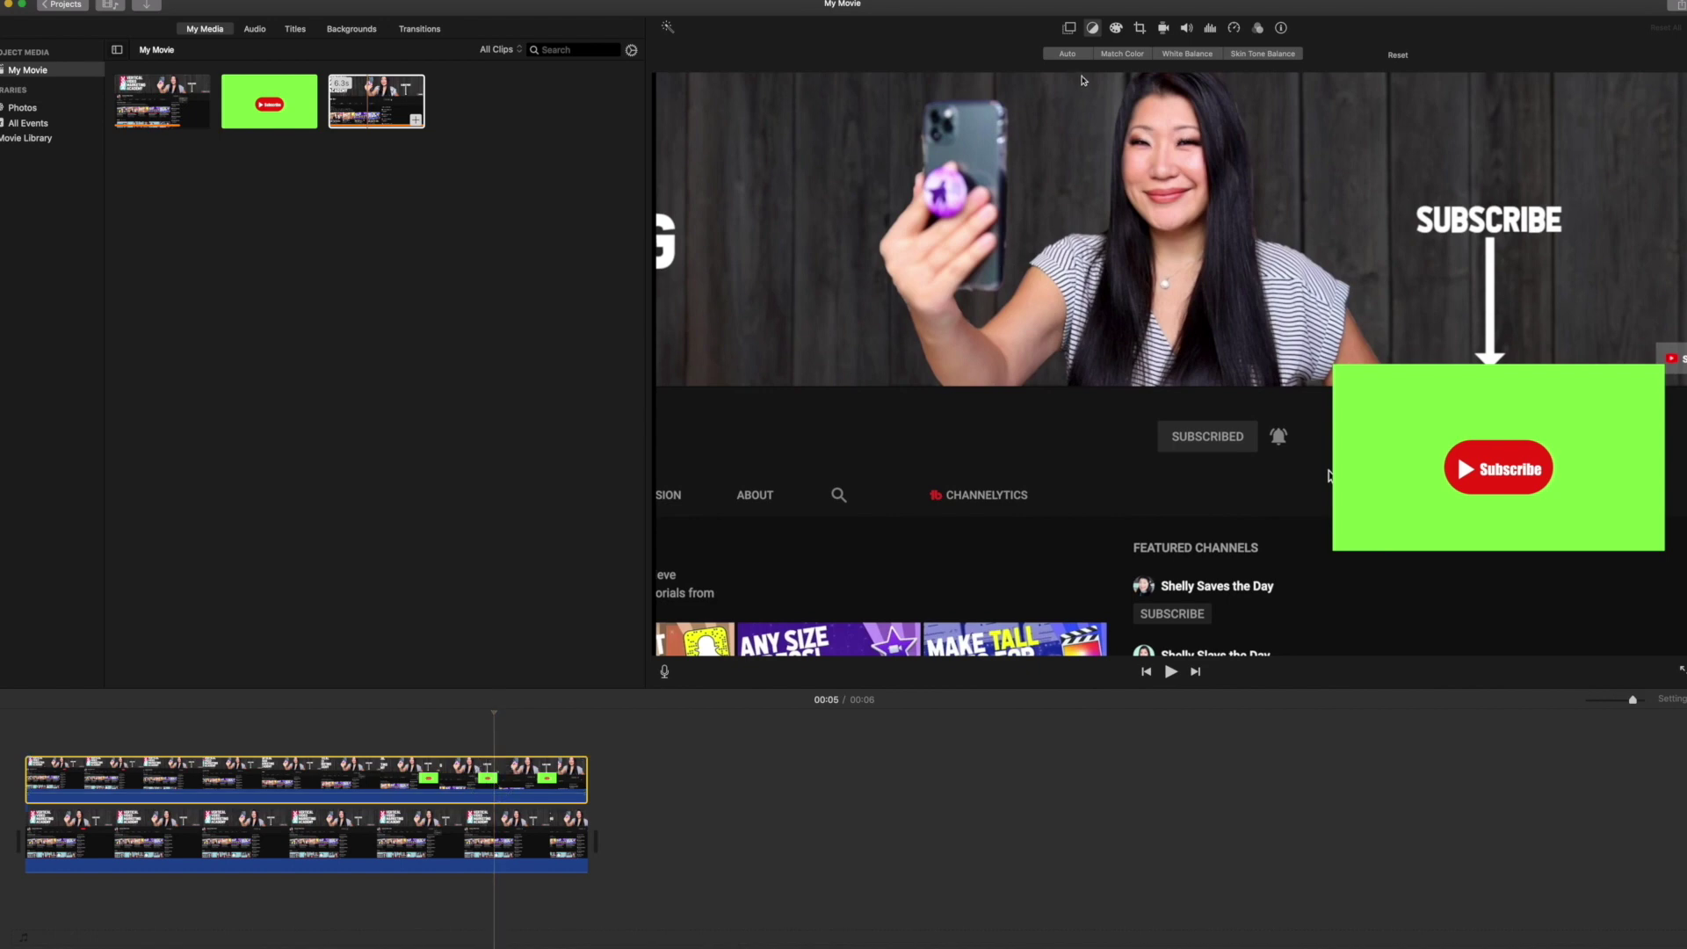
# Step: Apply Green/Blue Screen to the imported top clip to key out the green
pyautogui.click(1071, 29)
pyautogui.click(999, 55)
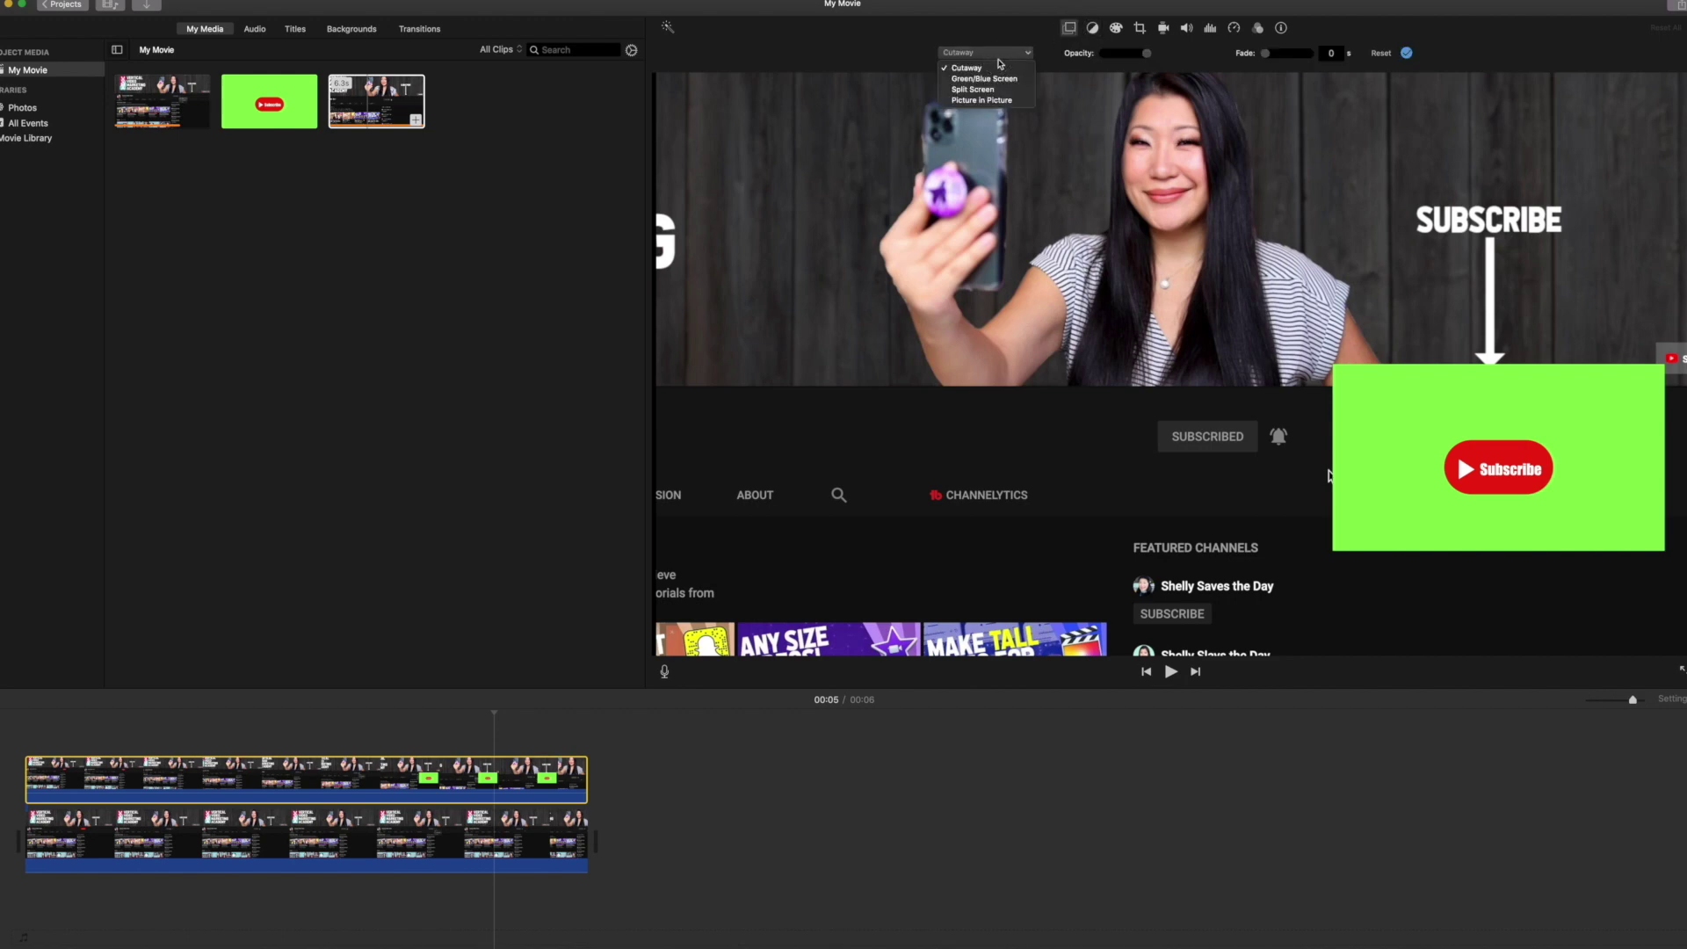
pyautogui.click(1001, 79)
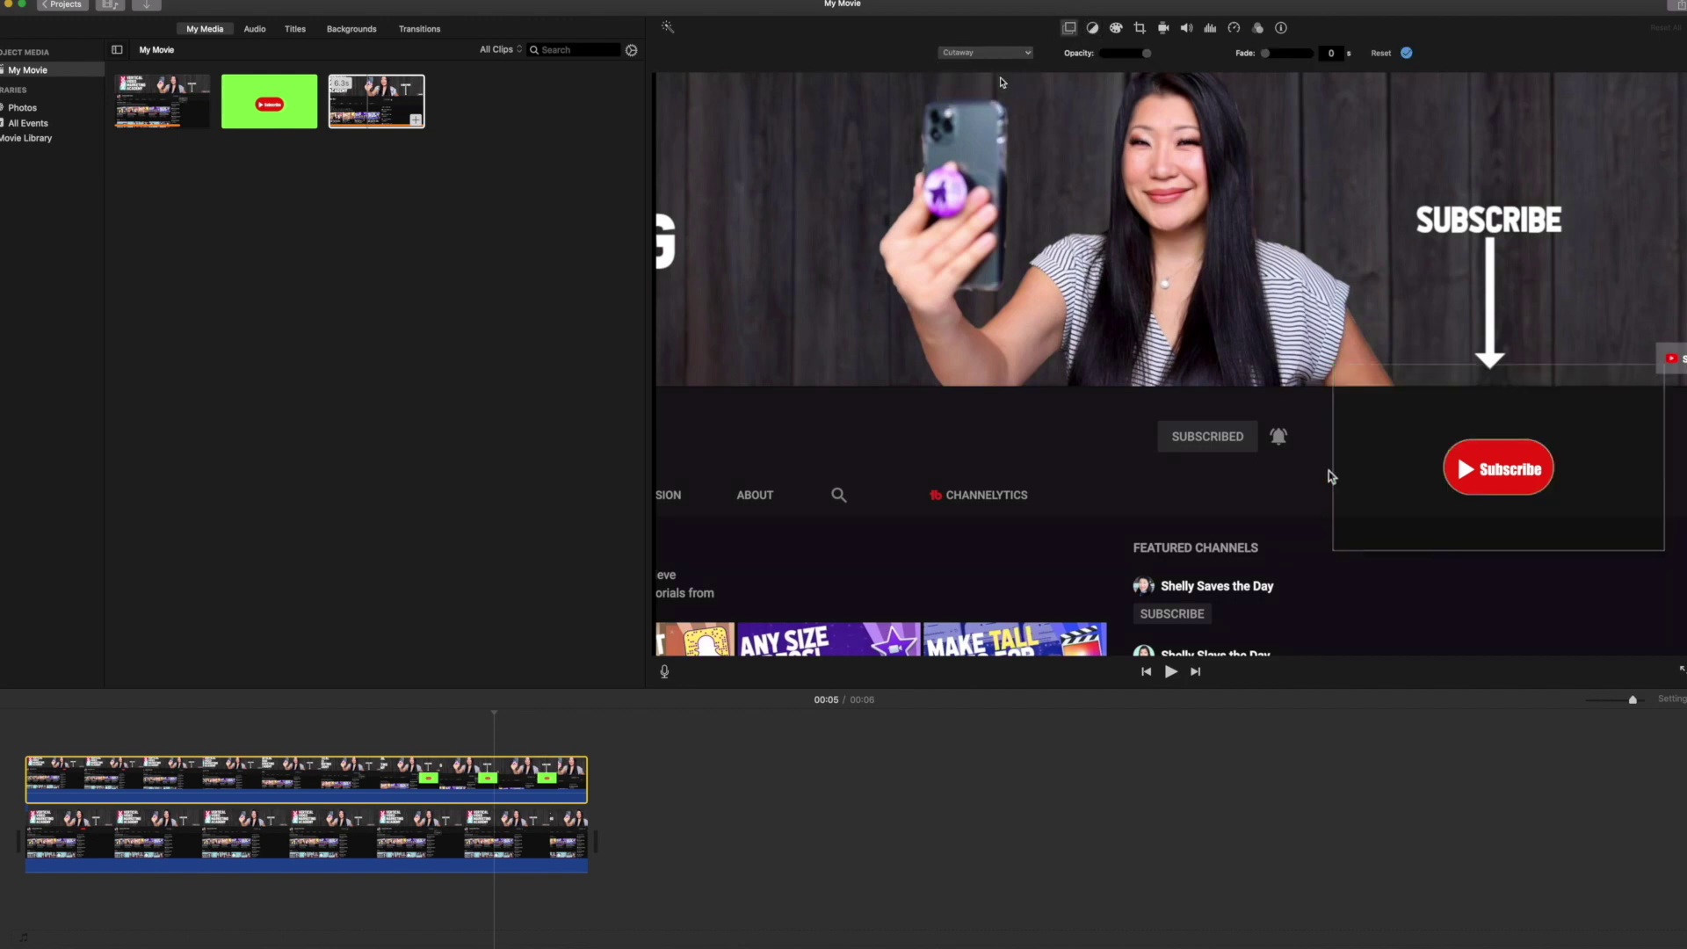
# Step: Play the movie from the start to preview the keyed Subscribe button
pyautogui.click(24, 720)
pyautogui.press('space')
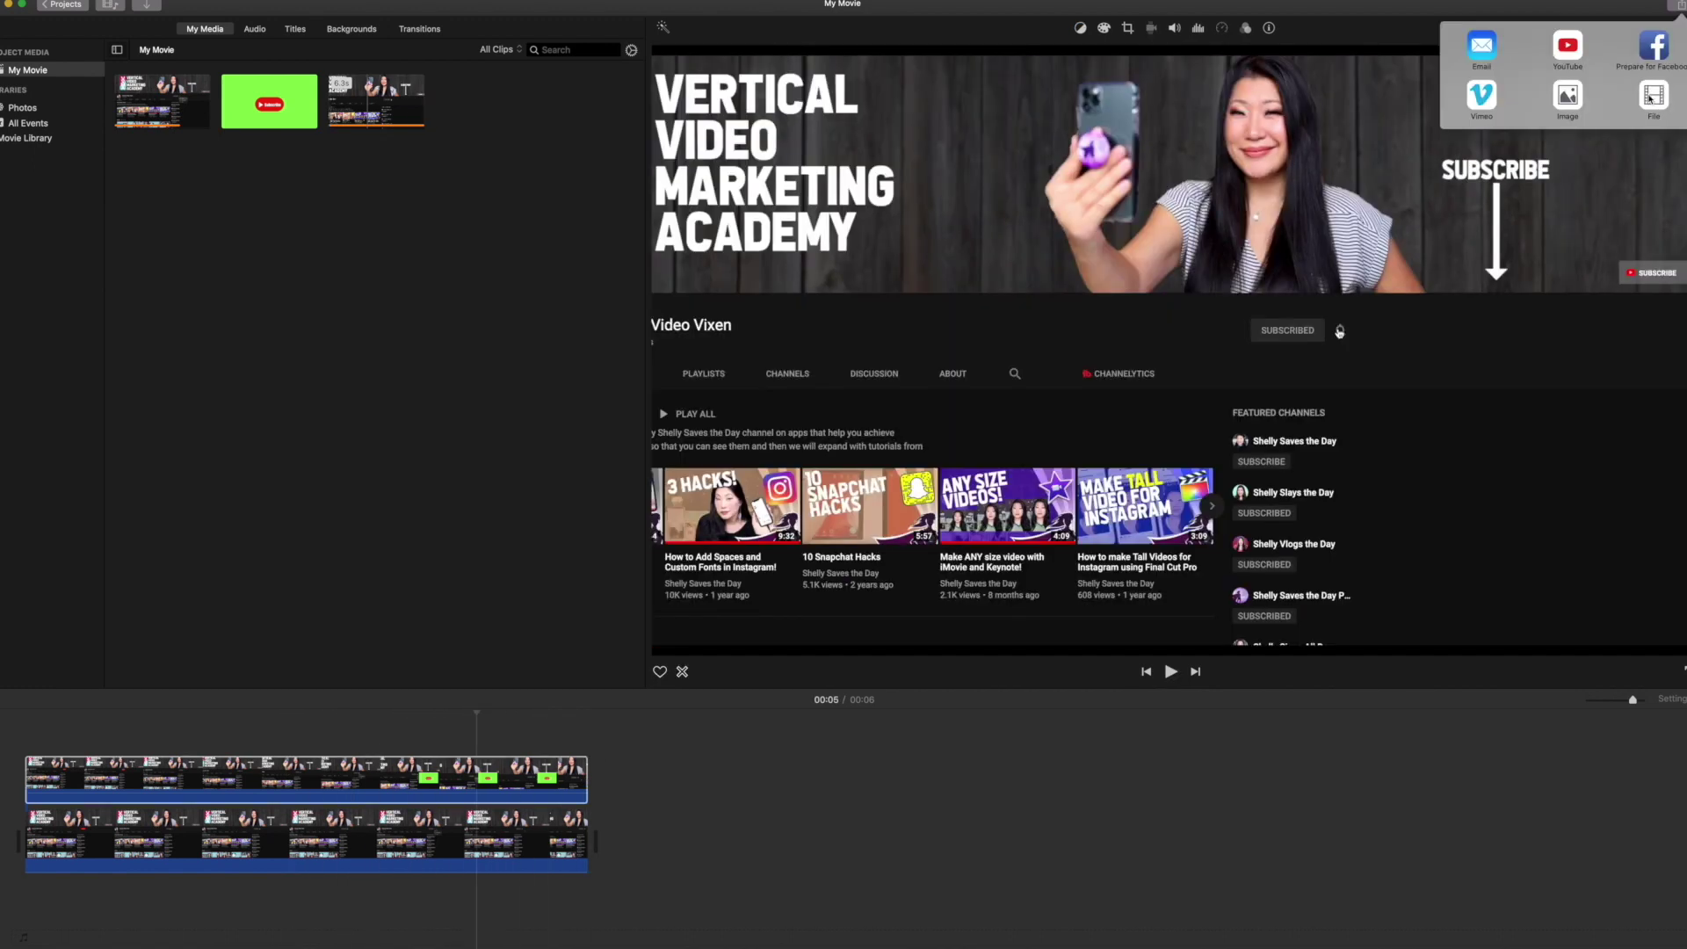
pyautogui.click(1650, 100)
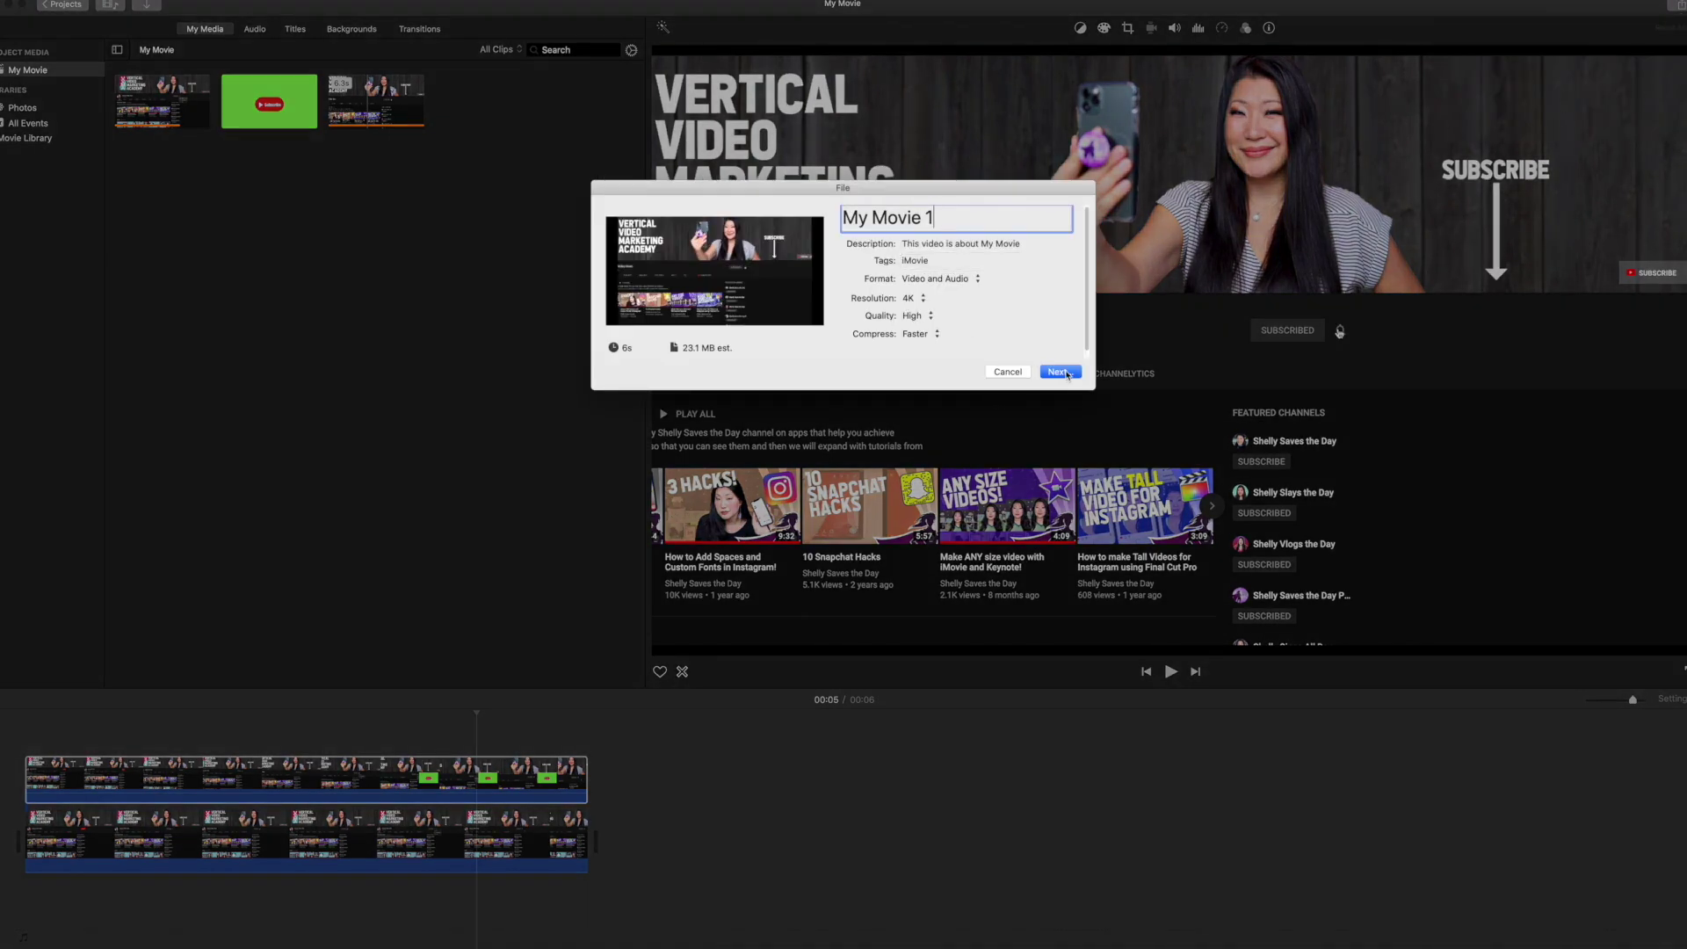
# Step: Save the second export as My Movie 1.mp4 in Documents and reveal it in Finder
pyautogui.click(1061, 373)
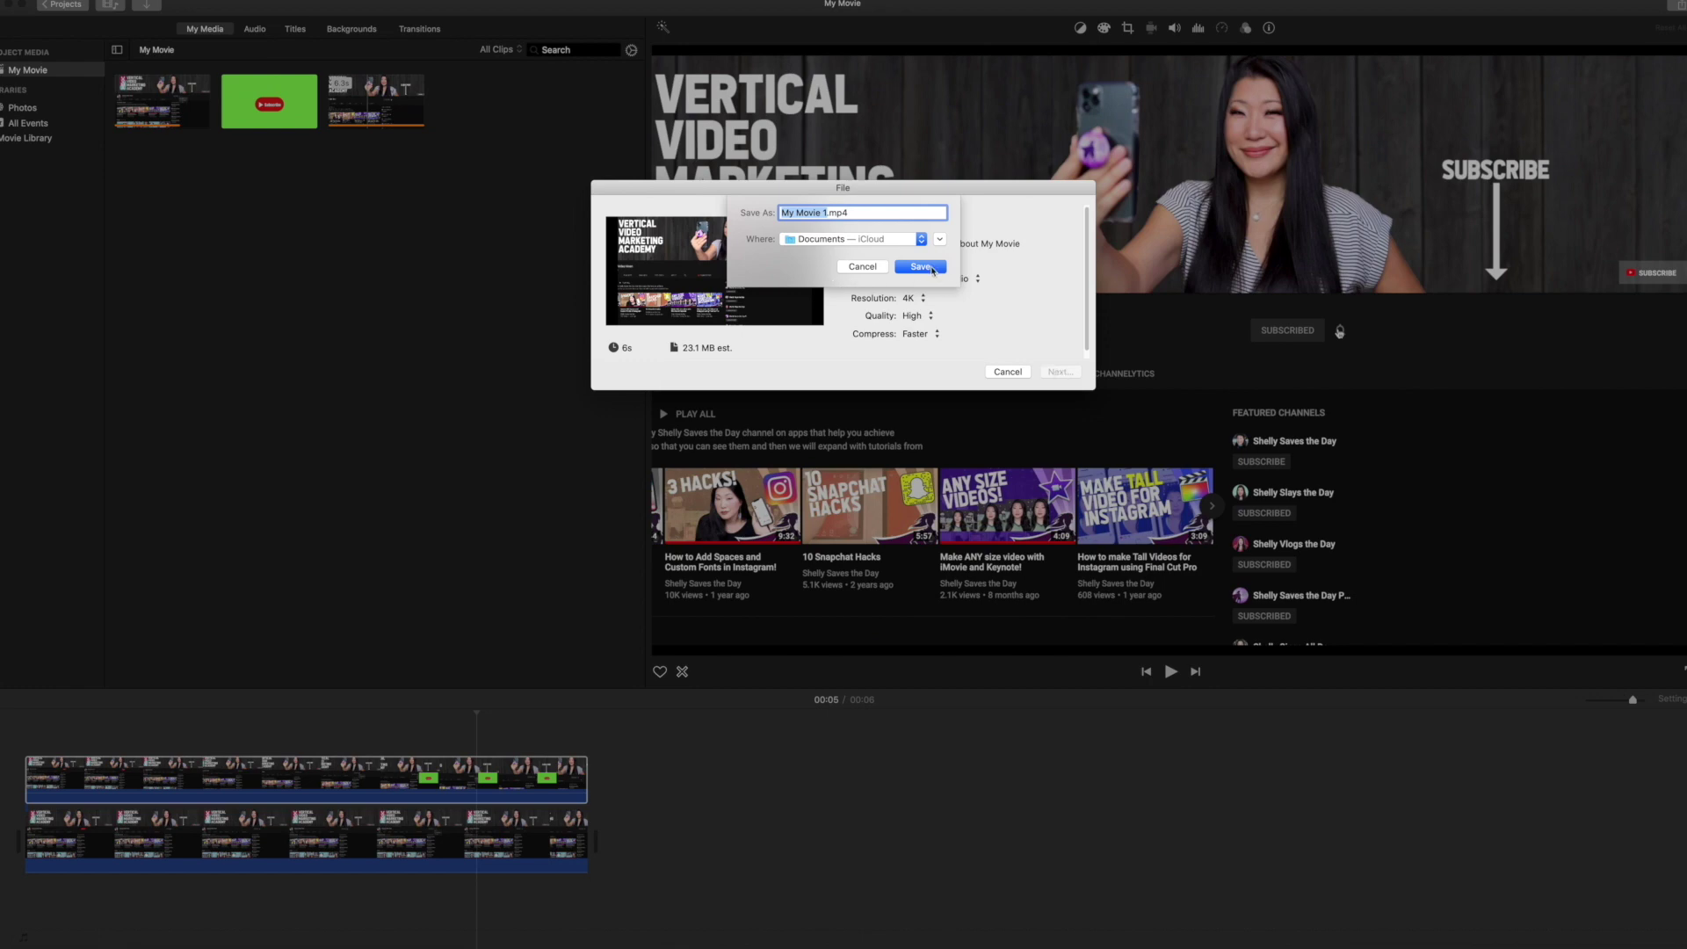
pyautogui.click(932, 269)
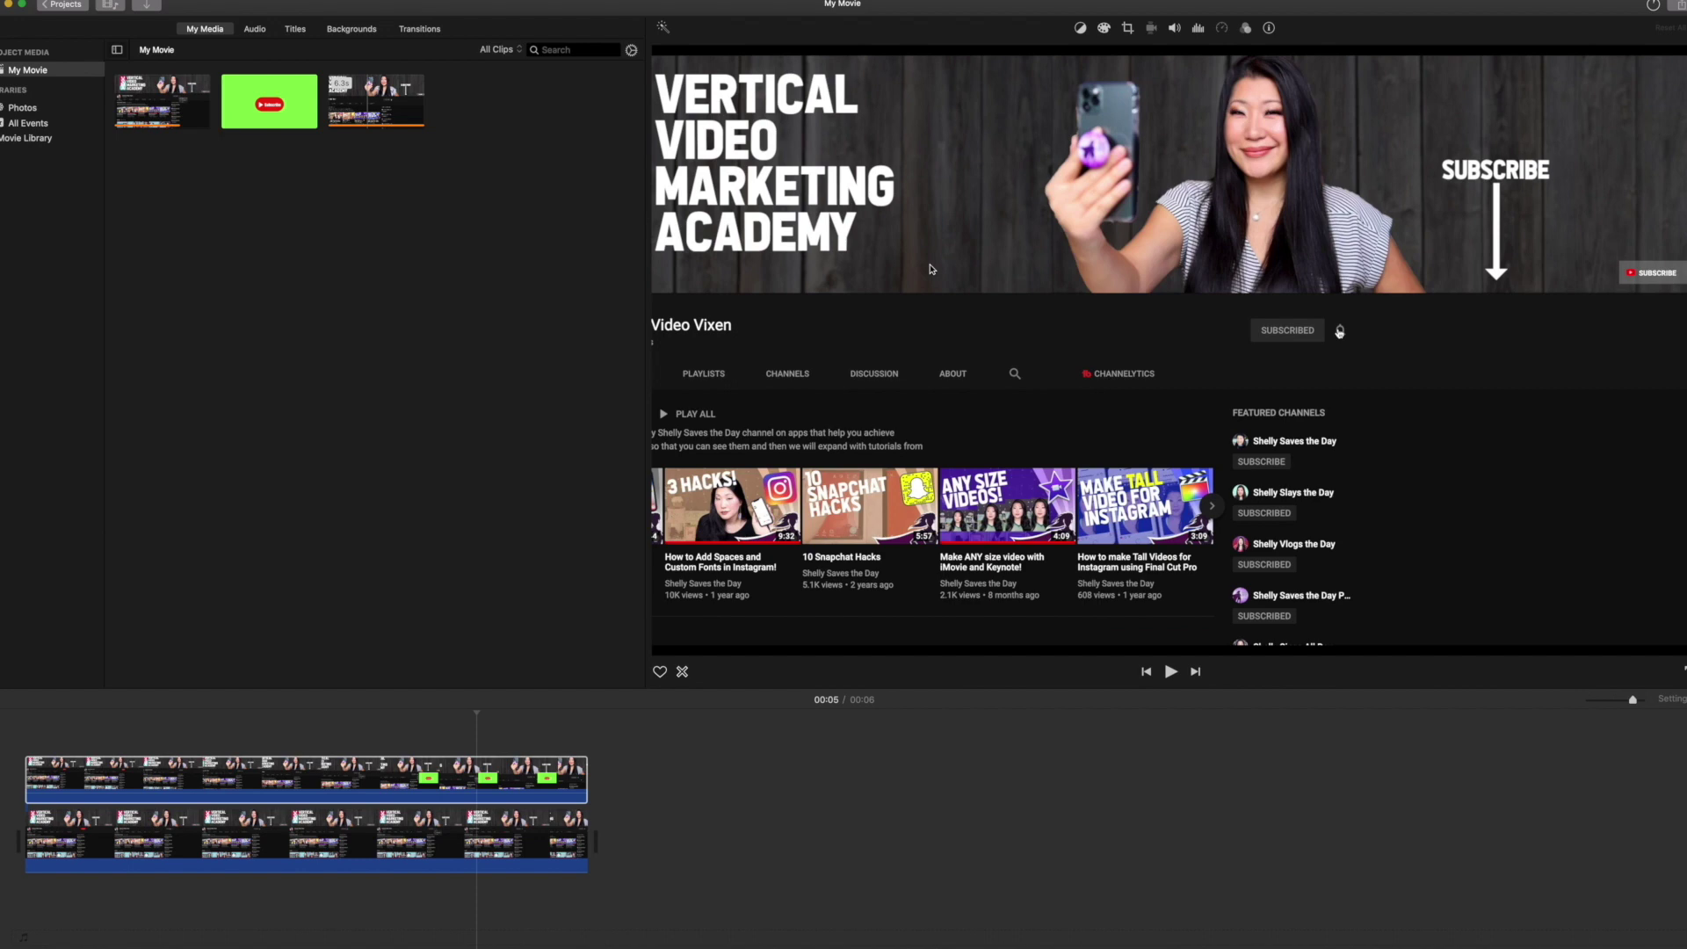
pyautogui.click(1664, 37)
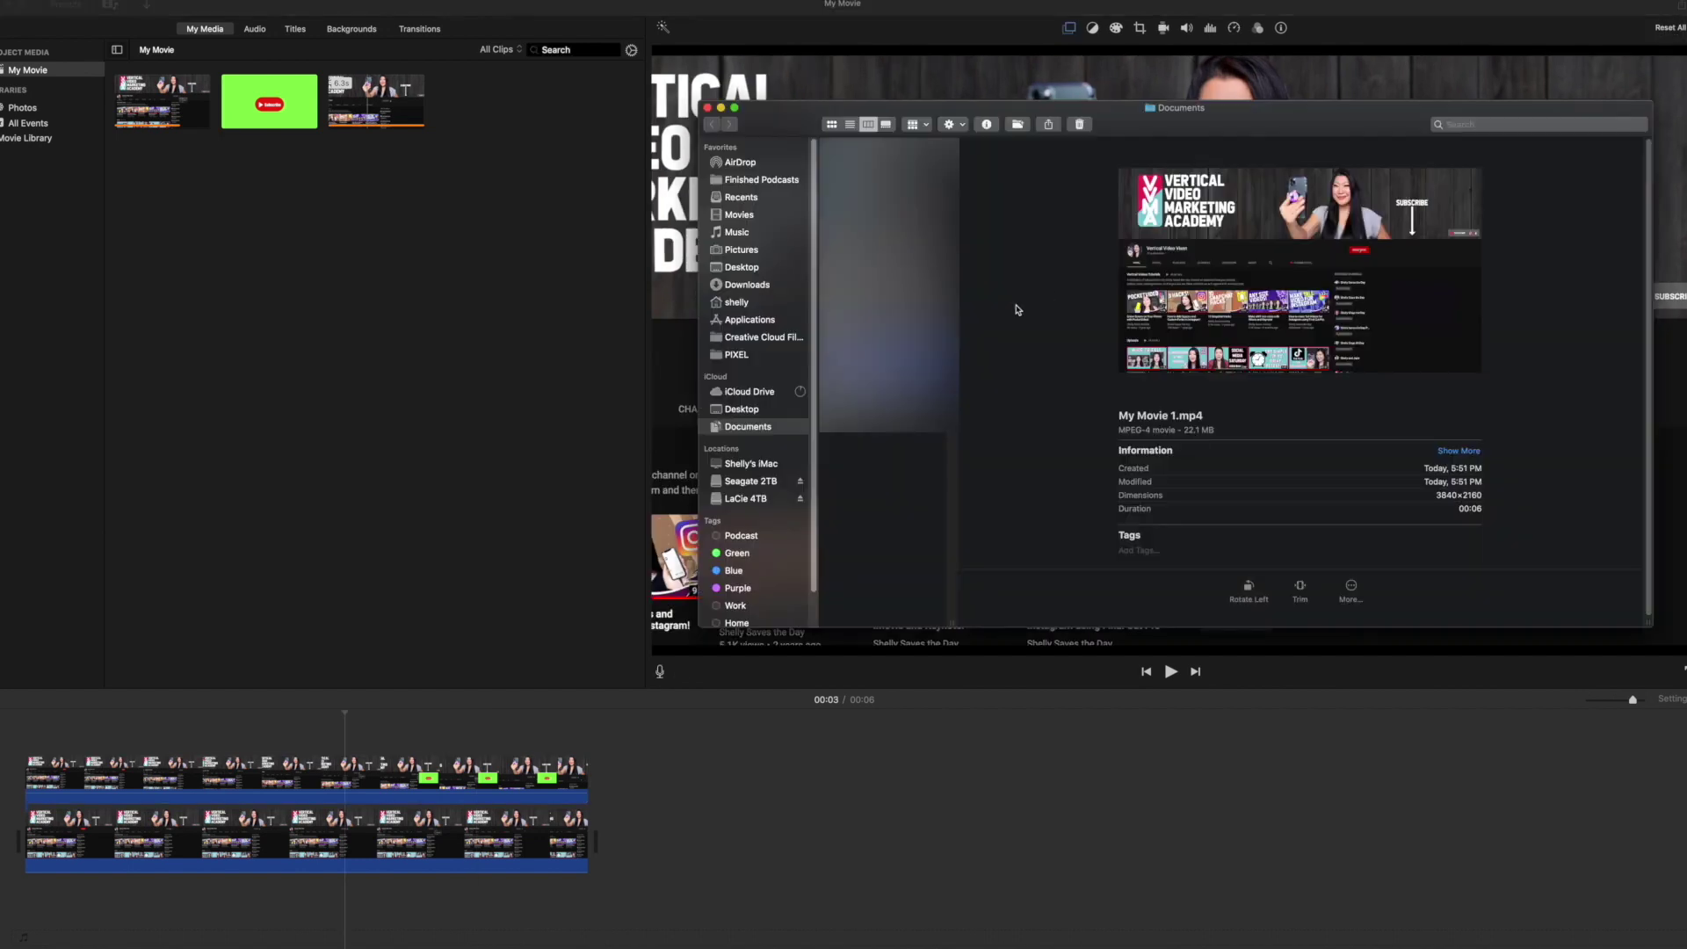
# Step: Play My Movie 1.mp4 in QuickTime Player and scrub back to 00:03
pyautogui.doubleClick(888, 367)
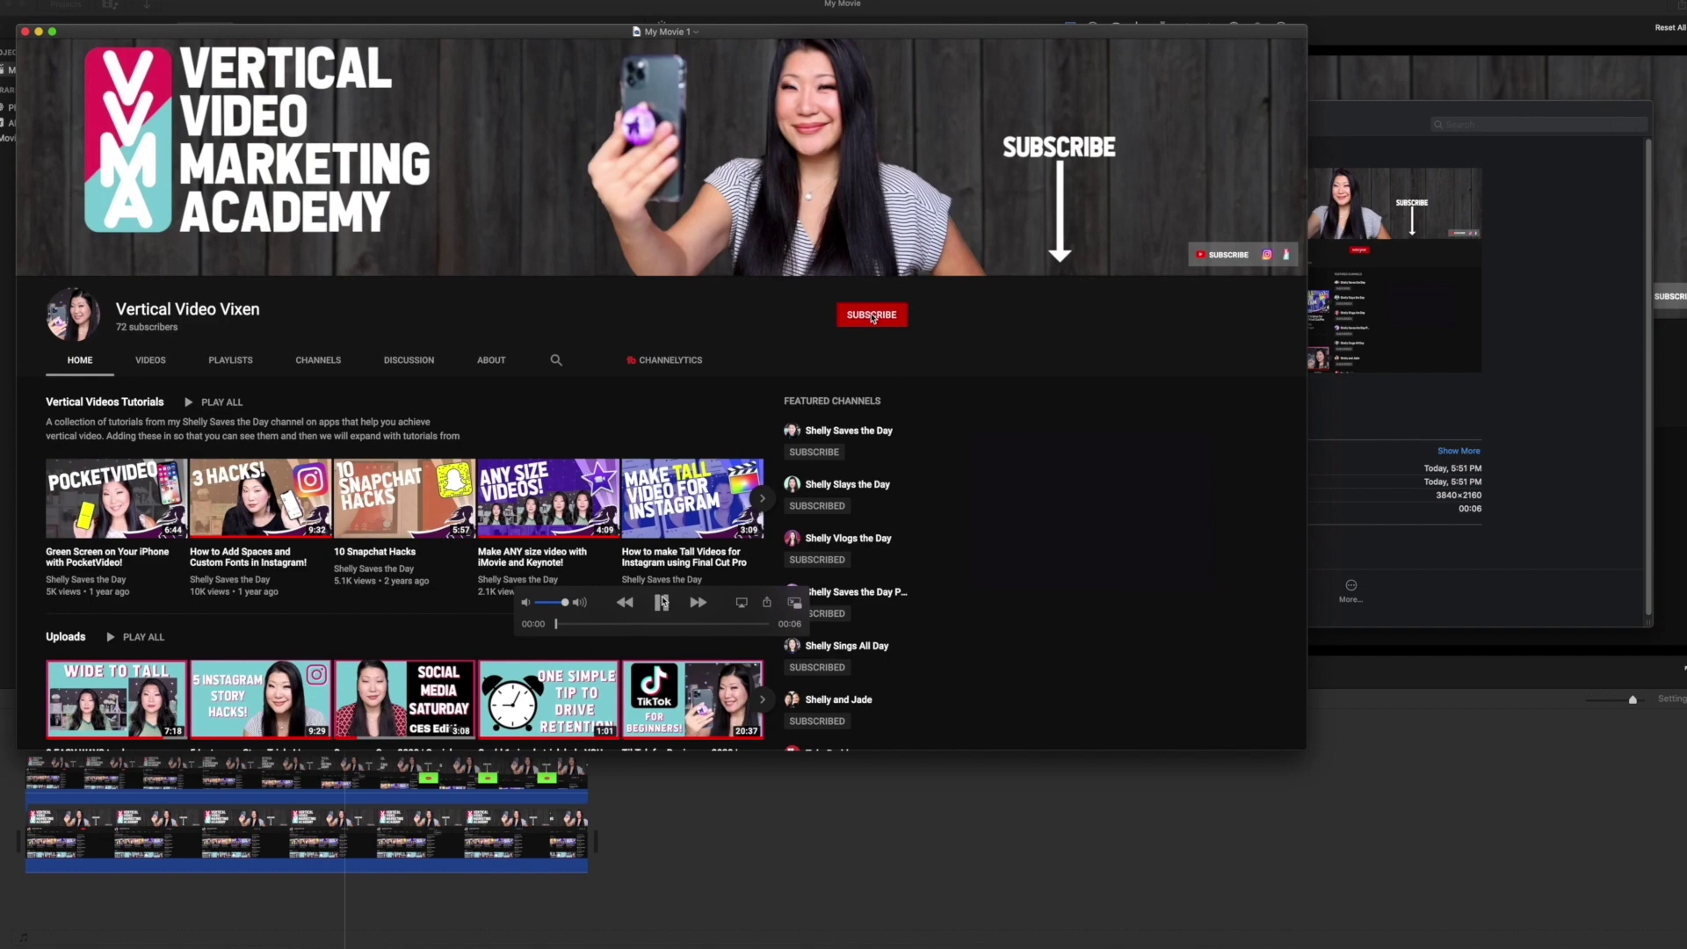
pyautogui.click(662, 602)
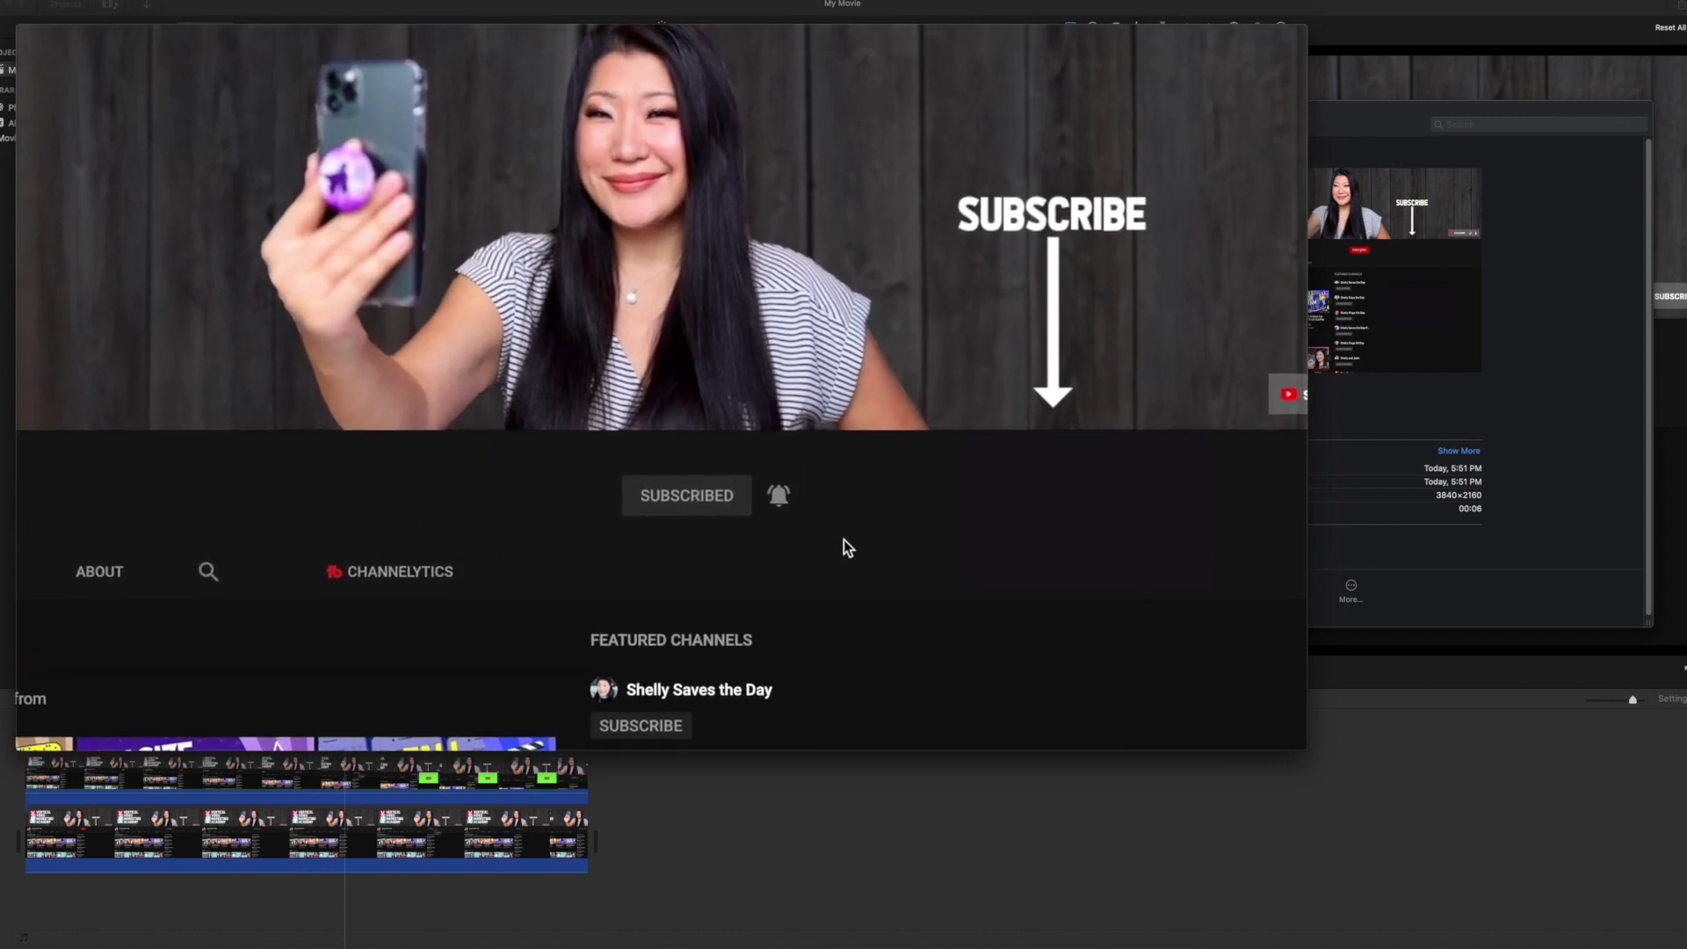
pyautogui.moveTo(24, 35)
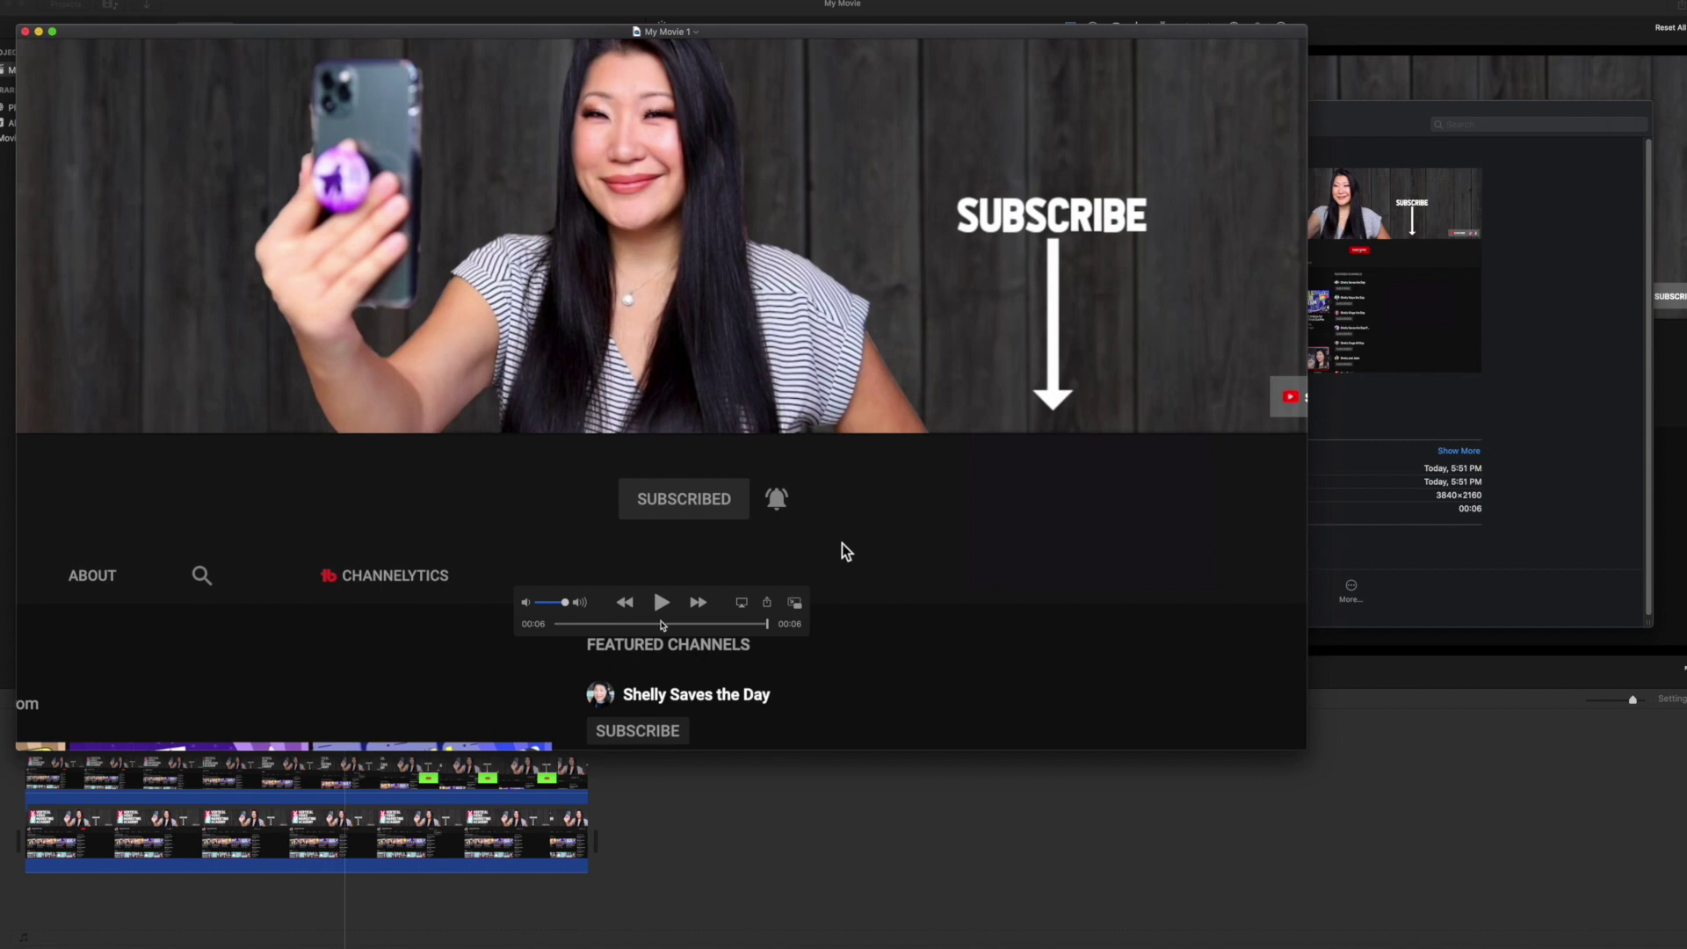
pyautogui.click(661, 623)
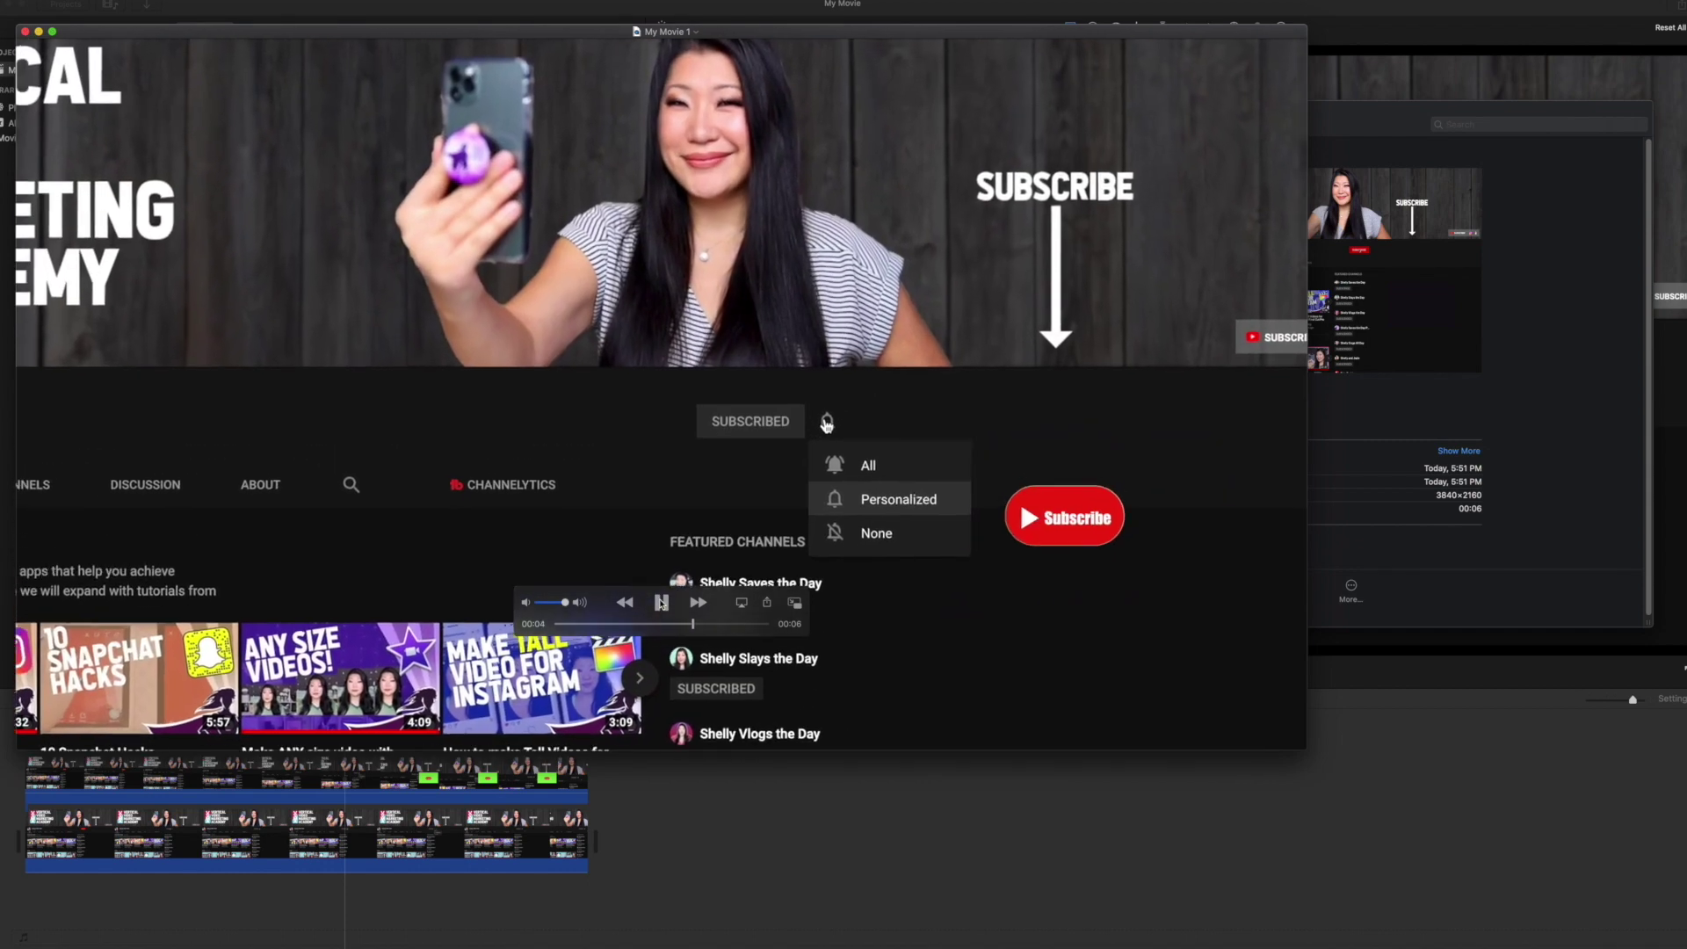